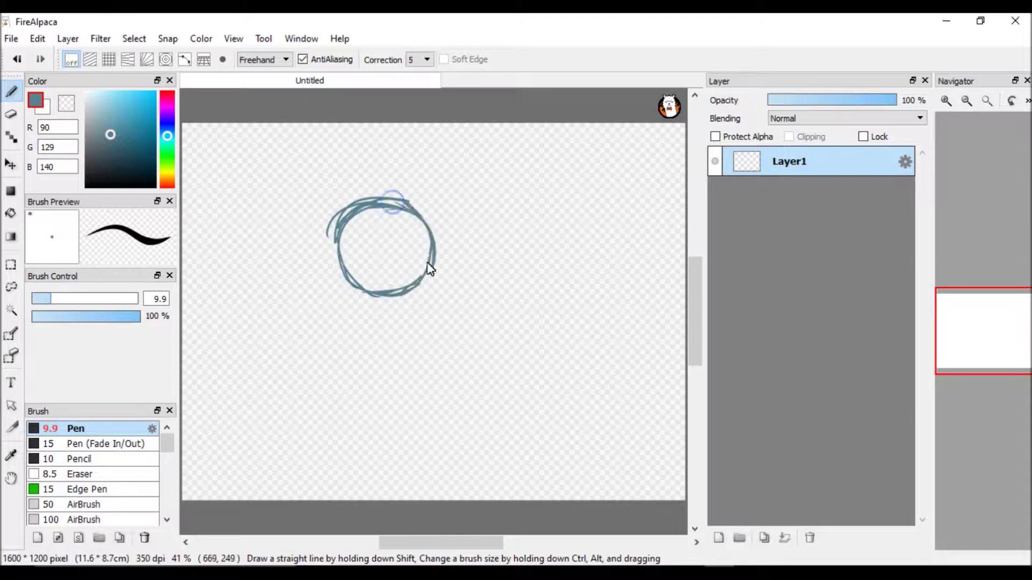
Sketch the head with facial guidelines, jaw, ears, eyes and nose, and add the neck and shoulder lines beneath it
mouse_move(389, 319)
mouse_down()
mouse_move(318, 258)
mouse_move(347, 309)
mouse_up()
scroll(328, 334, up, 2)
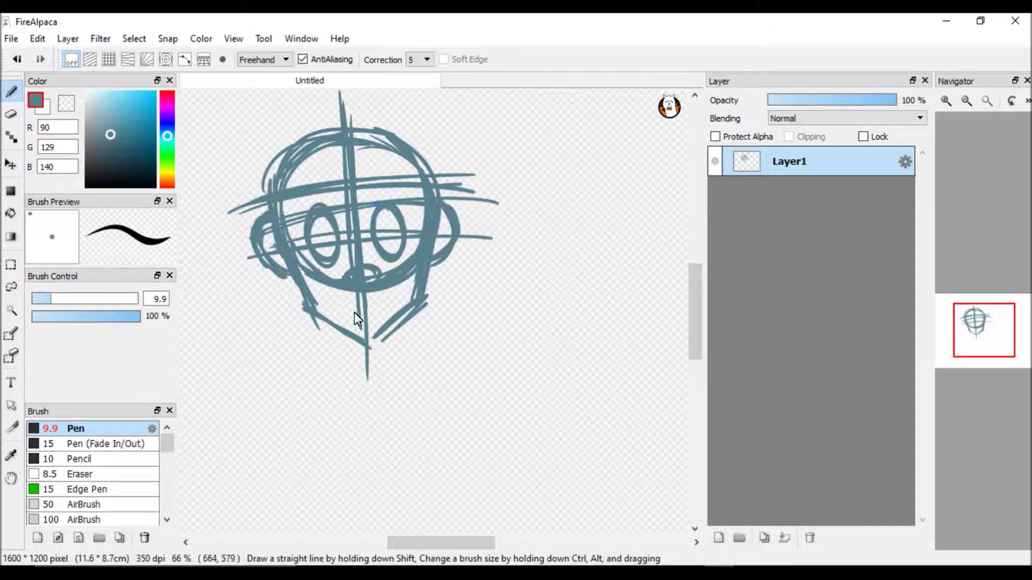
scroll(460, 299, down, 3)
drag(329, 183, 328, 274)
drag(409, 185, 422, 268)
drag(230, 319, 454, 248)
drag(537, 280, 428, 257)
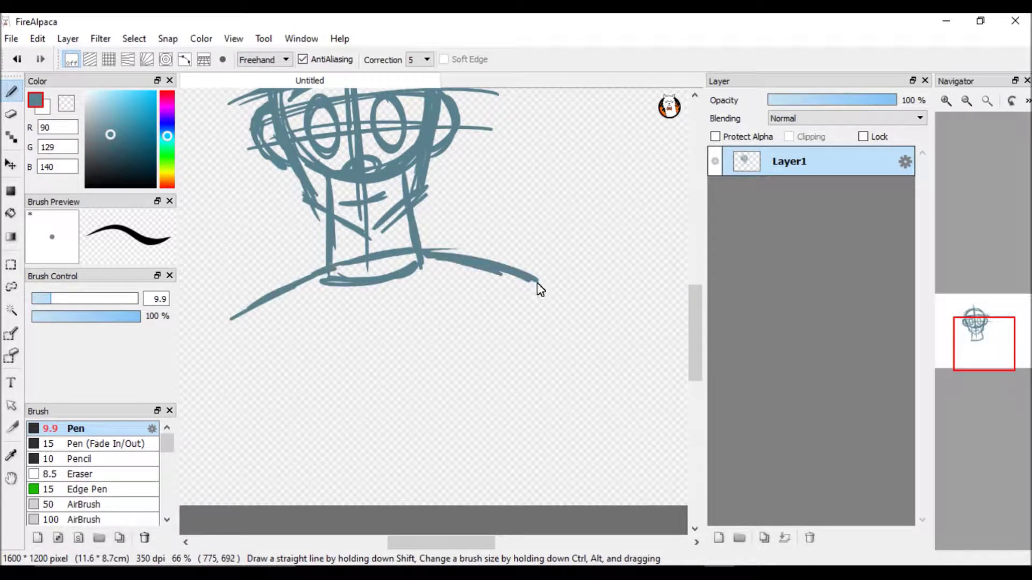
Sketch the curved armholes below both shoulders and the two sides of the torso
drag(299, 349, 279, 397)
drag(486, 272, 524, 361)
drag(306, 346, 324, 476)
drag(536, 355, 521, 467)
Transform the whole sketch, rotating it slightly clockwise so the figure stands more upright
scroll(521, 462, up, 1)
click(11, 165)
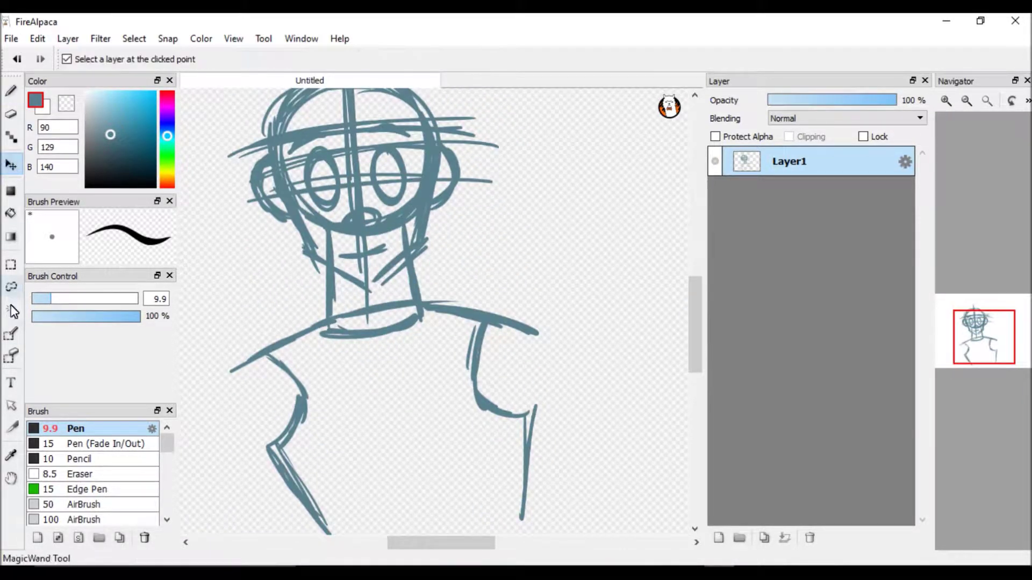
key(ctrl+t)
drag(569, 209, 618, 279)
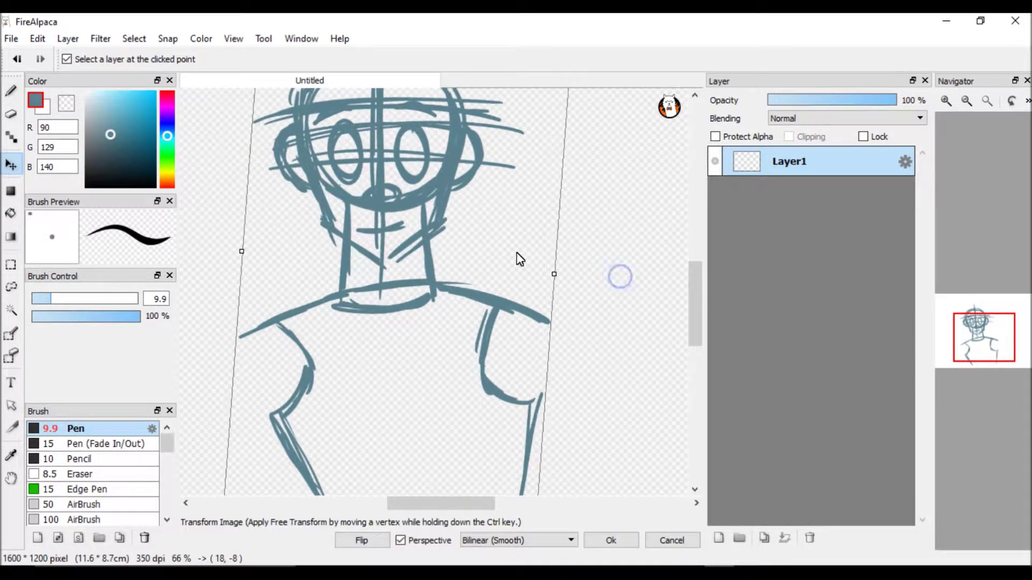
key(Return)
Rework the torso with oval shoulder joints, narrowing side lines and a curved waistline
key(e)
key(b)
drag(279, 354, 301, 500)
mouse_move(484, 397)
mouse_down()
mouse_move(525, 428)
mouse_move(516, 534)
mouse_up()
drag(290, 343, 247, 451)
scroll(430, 377, down, 4)
drag(513, 336, 408, 369)
Transform the sketch again, tilting the figure a little further clockwise
key(ctrl+t)
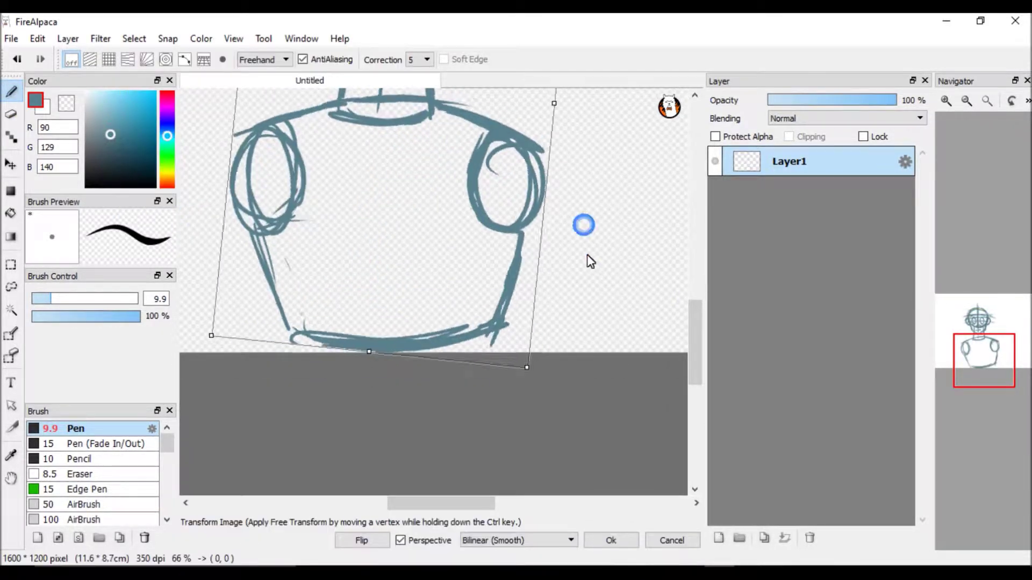
scroll(429, 312, up, 4)
key(Return)
key(e)
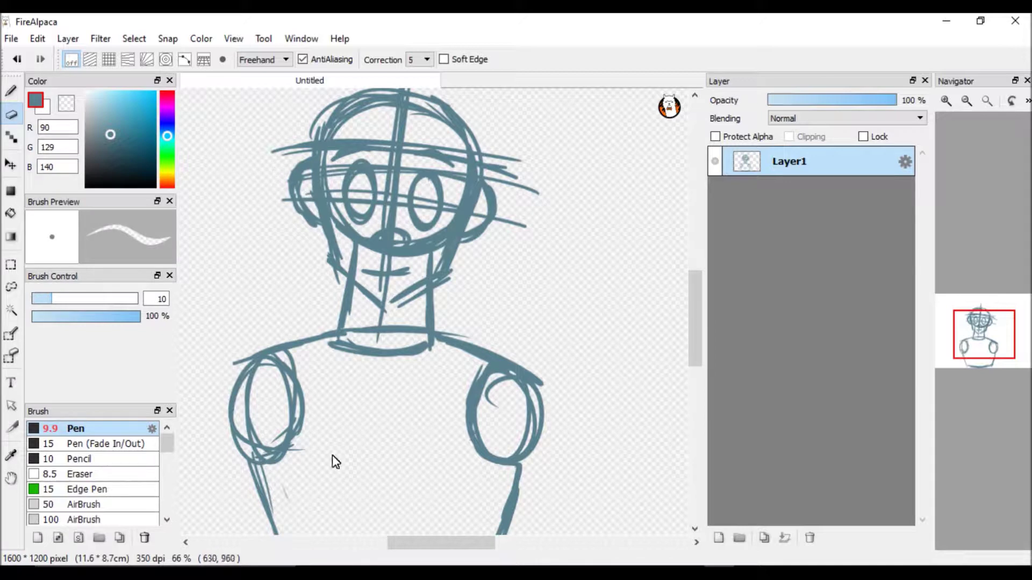
Sketch both arms hanging from the shoulder ovals and add collarbone lines with a short mark on the upper chest
key(b)
scroll(430, 311, down, 2)
drag(245, 345, 199, 534)
drag(295, 417, 235, 536)
mouse_move(520, 359)
mouse_down()
mouse_move(499, 393)
mouse_move(579, 534)
mouse_up()
drag(512, 430, 473, 468)
scroll(429, 323, down, 3)
scroll(271, 399, up, 3)
scroll(298, 202, up, 2)
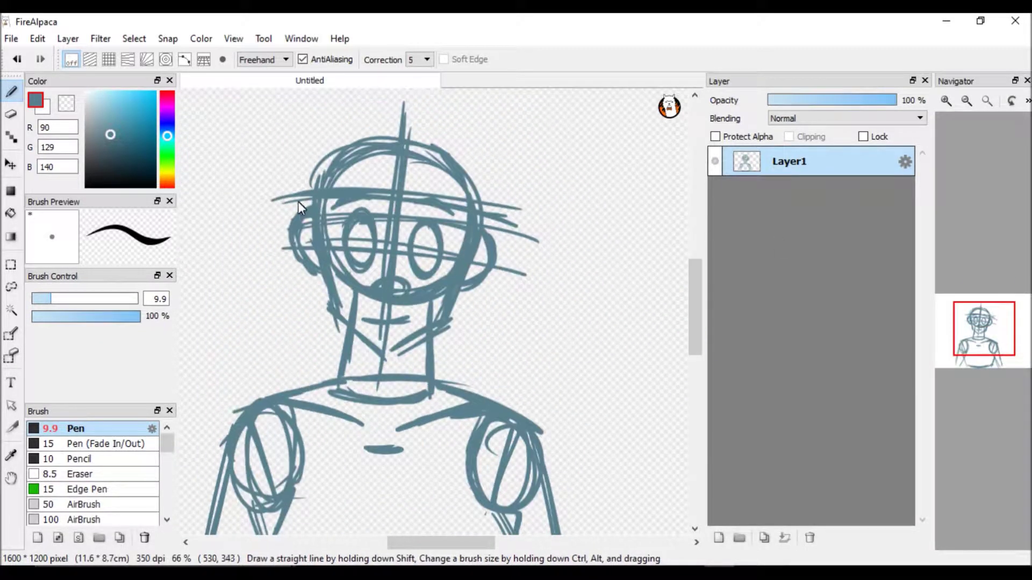
Name the sketch layer "basic lines" and add a layer above it named "rough lines"
text(basic lines)
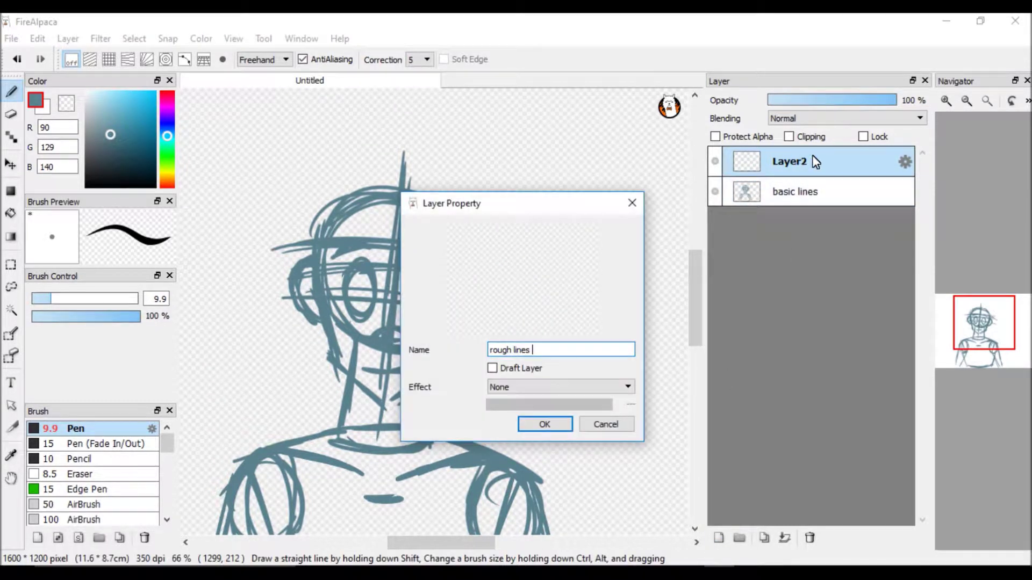
key(Return)
Sketch the fringe, side locks and top tuft of hair in light grey-blue (RGB 144, 169, 176) on the "rough lines" layer
click(97, 120)
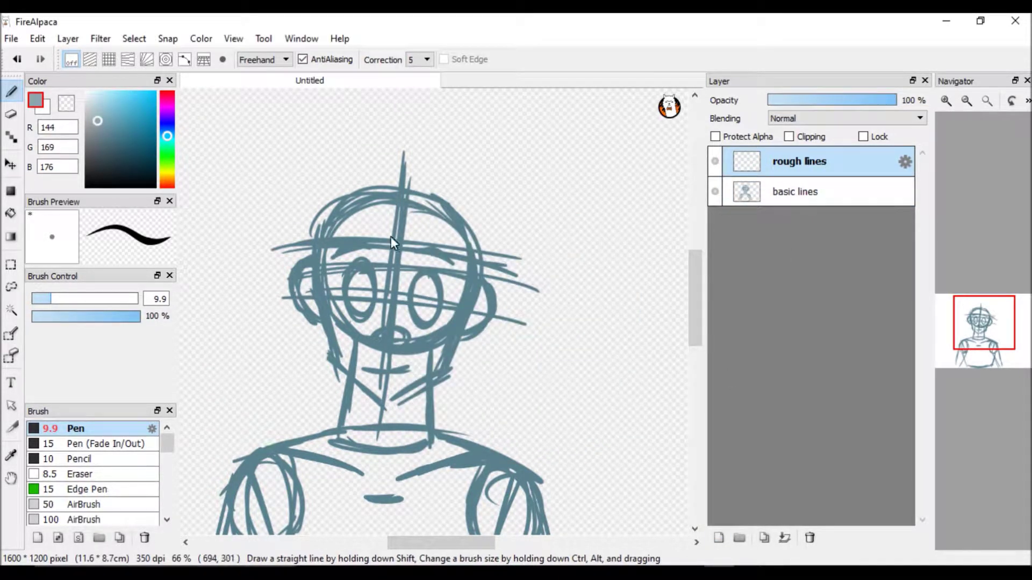
key(ctrl+plus)
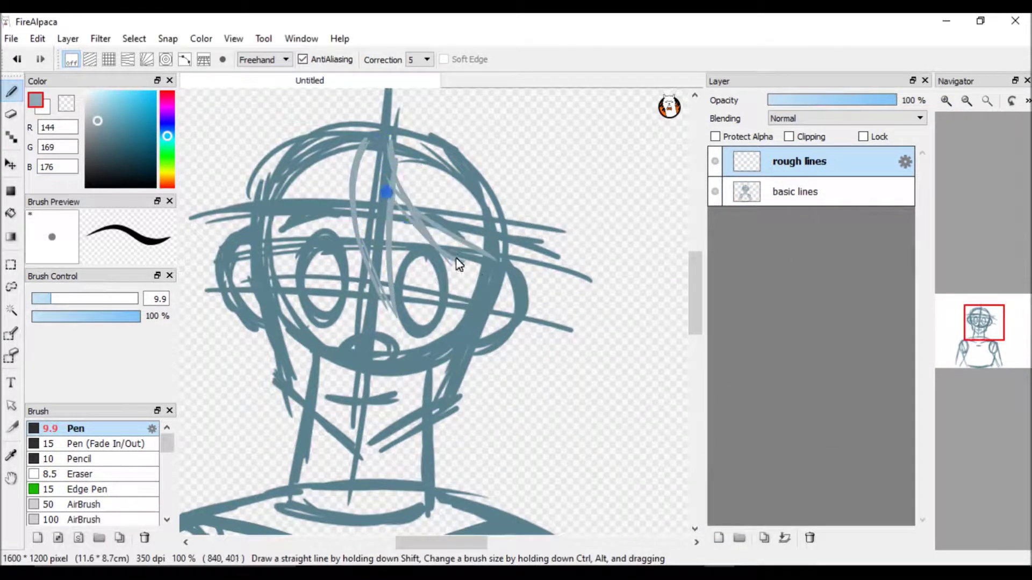
drag(478, 280, 417, 499)
drag(500, 309, 398, 518)
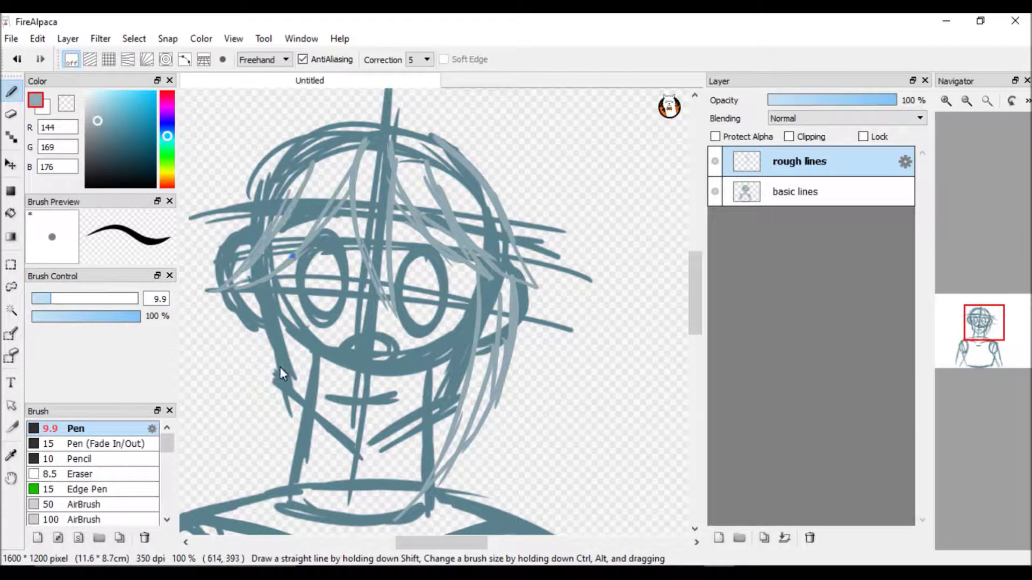
drag(433, 131, 515, 128)
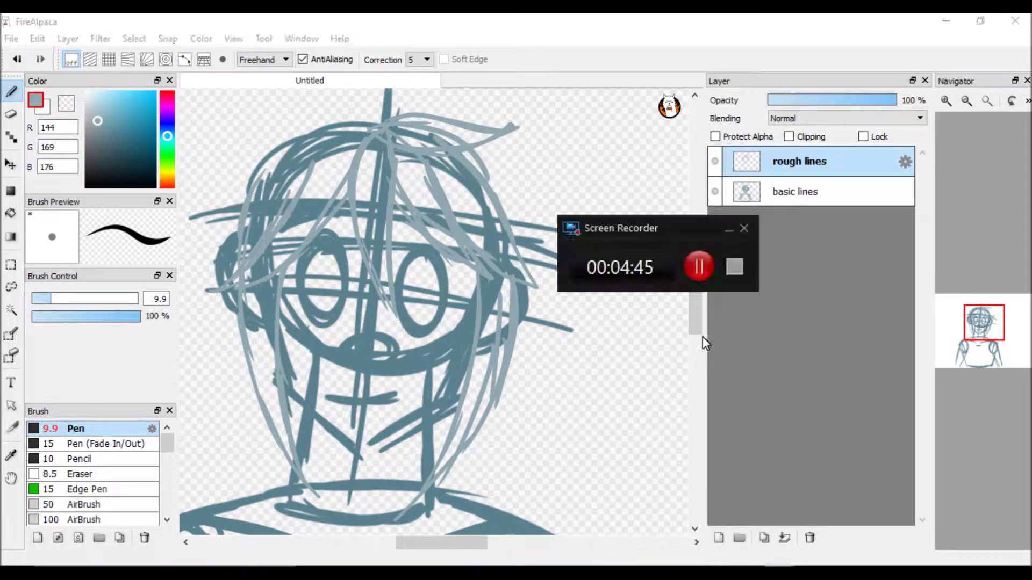
Draw the rough eyes, eyebrows, angular nose and pointed jawline over the basic face
key(ctrl+plus)
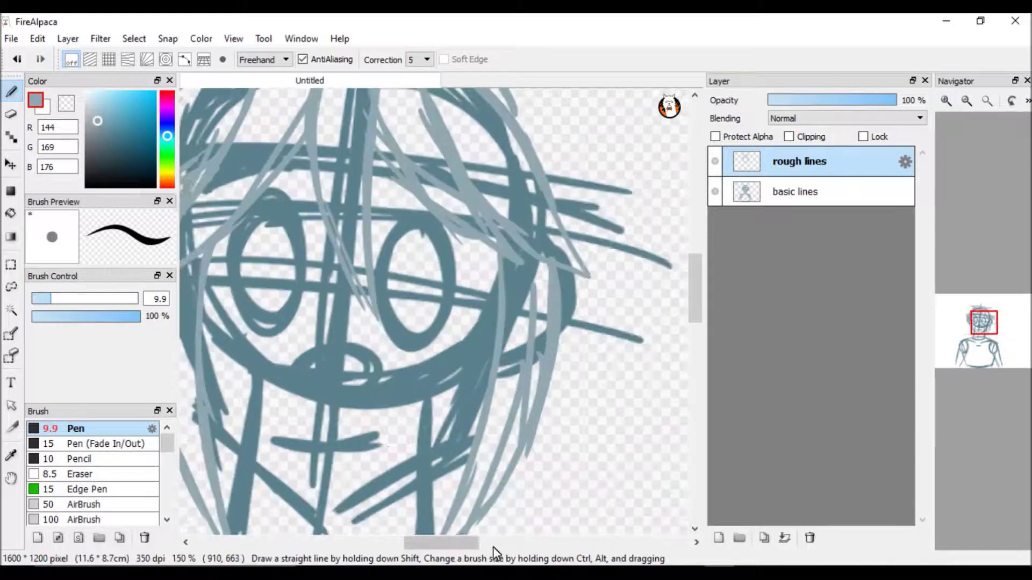
scroll(412, 272, left, 3)
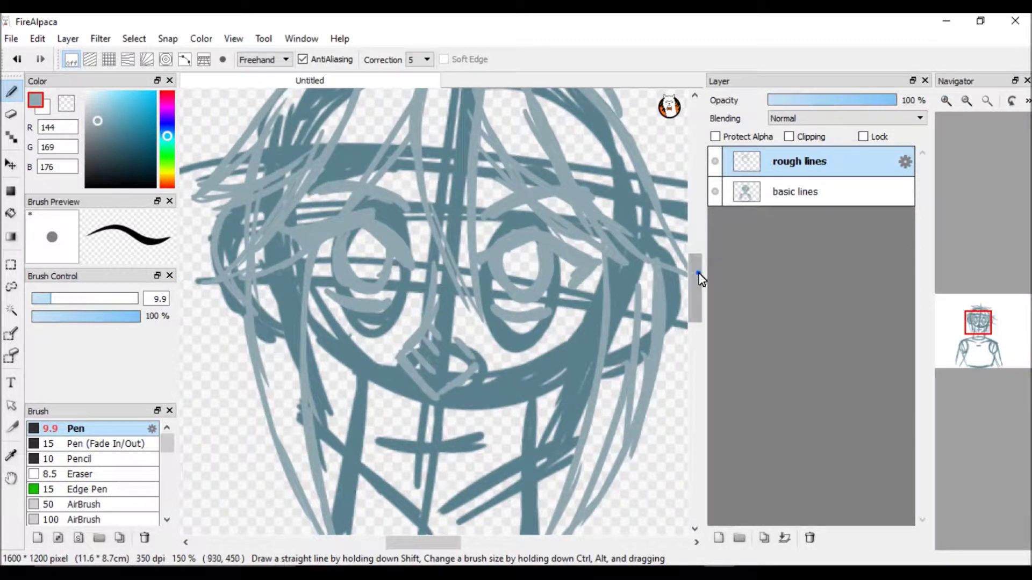
scroll(380, 346, down, 3)
scroll(698, 349, down, 3)
scroll(697, 350, down, 3)
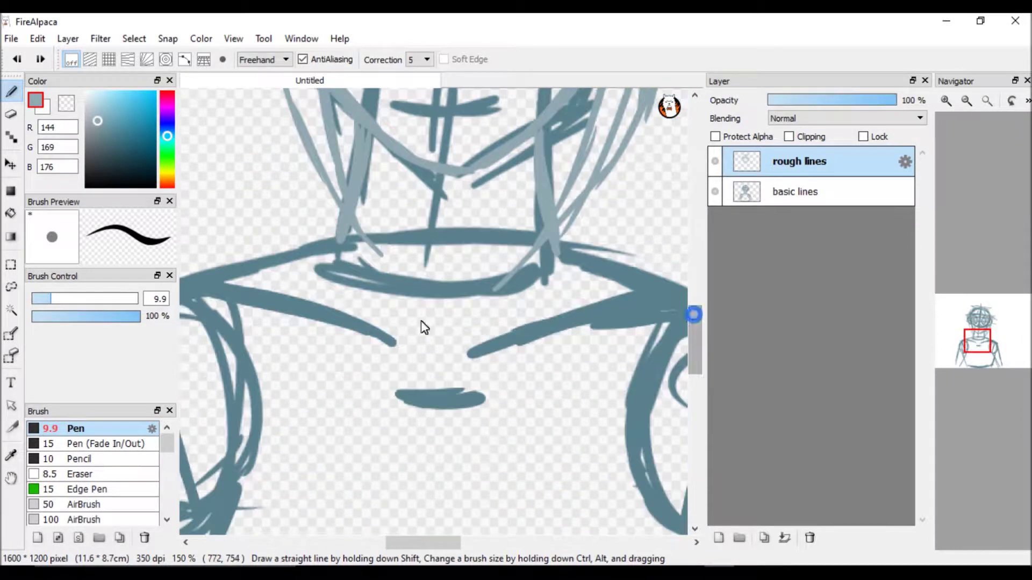
Sketch the shirt's collar, shoulders and the curved lower edge of the bust
scroll(466, 343, left, 3)
scroll(467, 343, up, 3)
key(ctrl+minus)
key(ctrl+minus)
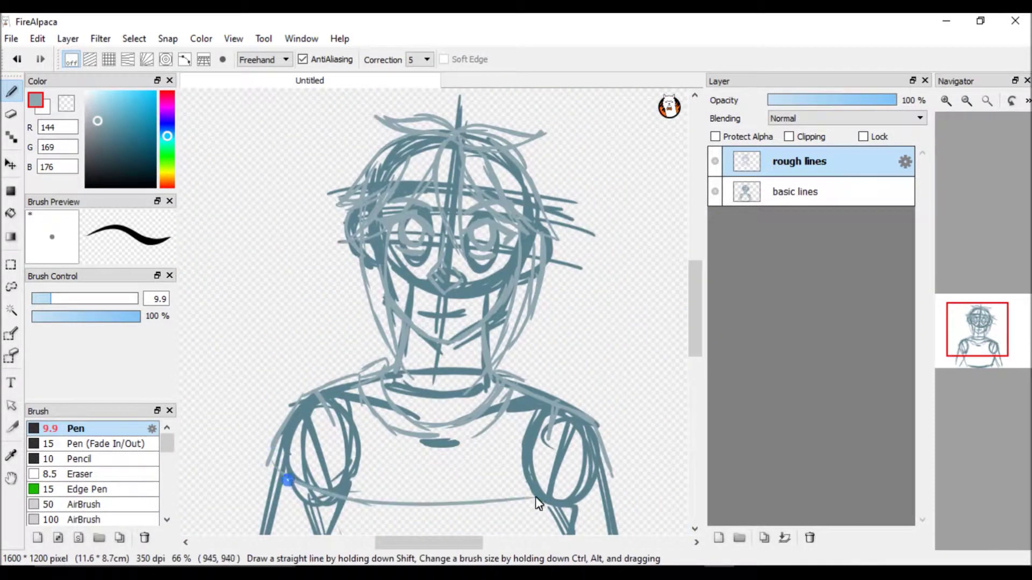
Hide the "basic lines" layer and inspect the rough sketch on its own
click(714, 192)
click(714, 192)
click(714, 192)
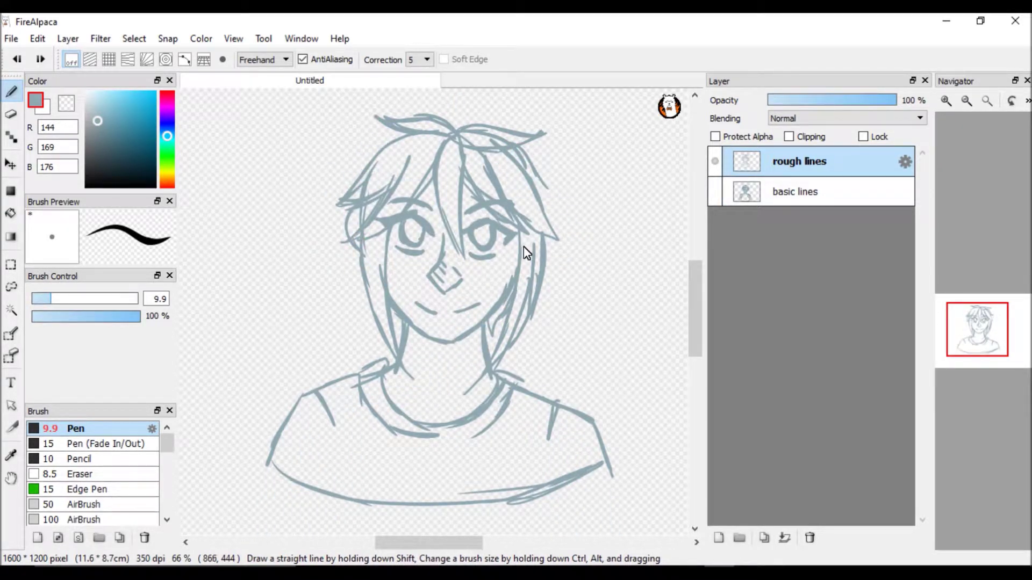
key(ctrl+plus)
key(ctrl+plus)
key(ctrl+minus)
key(ctrl+minus)
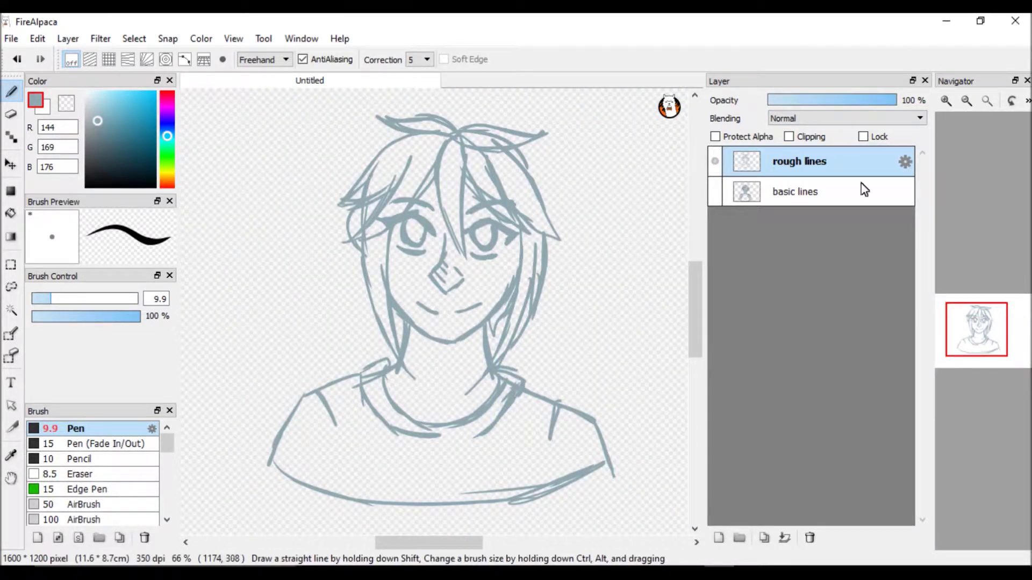
Add a layer named "lineart" above the "rough lines" layer
key(ctrl+plus)
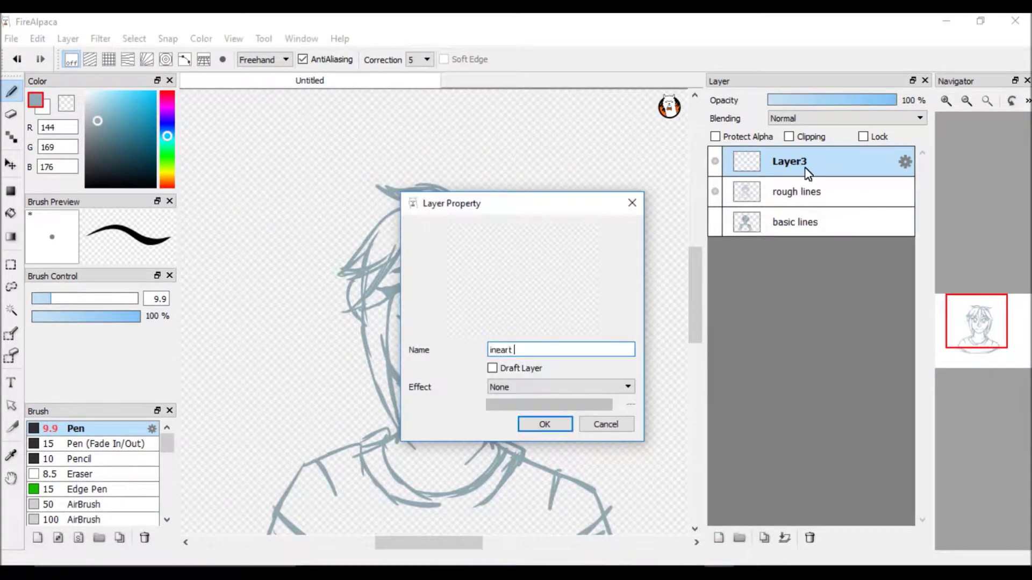
key(Return)
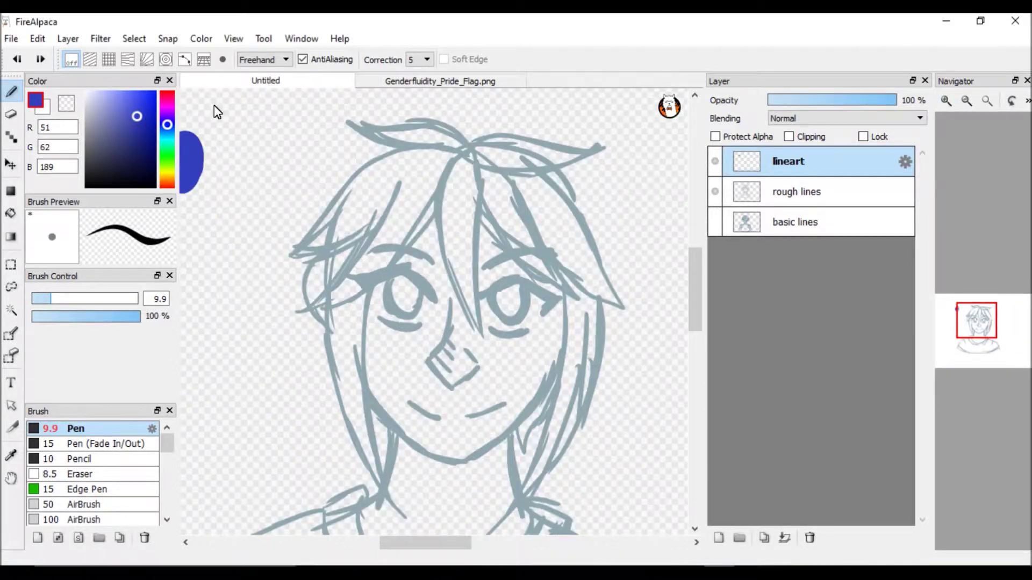
Ink the central fringe and right-hand hair strands in blue (RGB 51, 62, 189) with Correction 21, redoing uneven strokes
drag(465, 152, 486, 203)
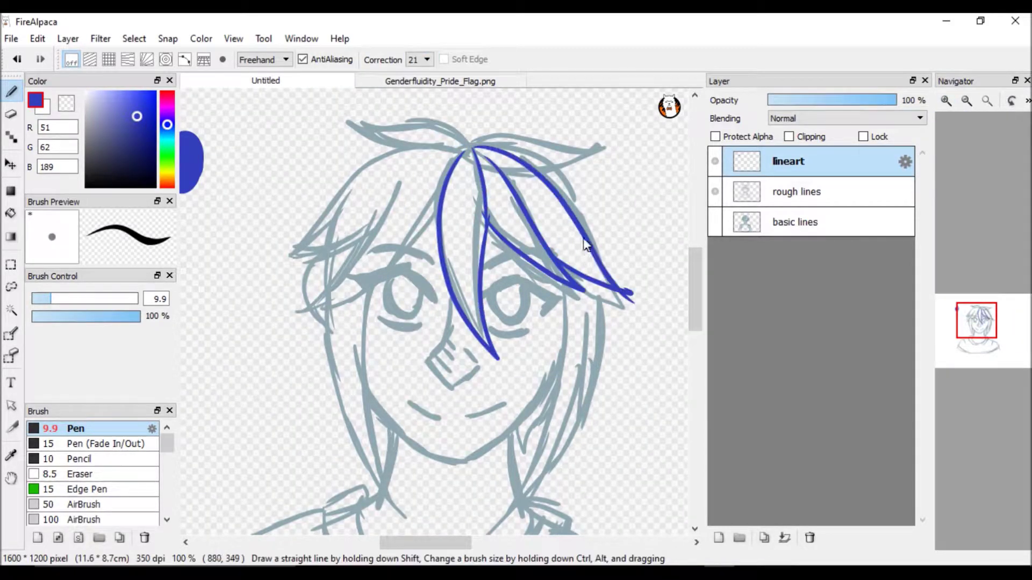
key(ctrl+z)
drag(540, 272, 542, 364)
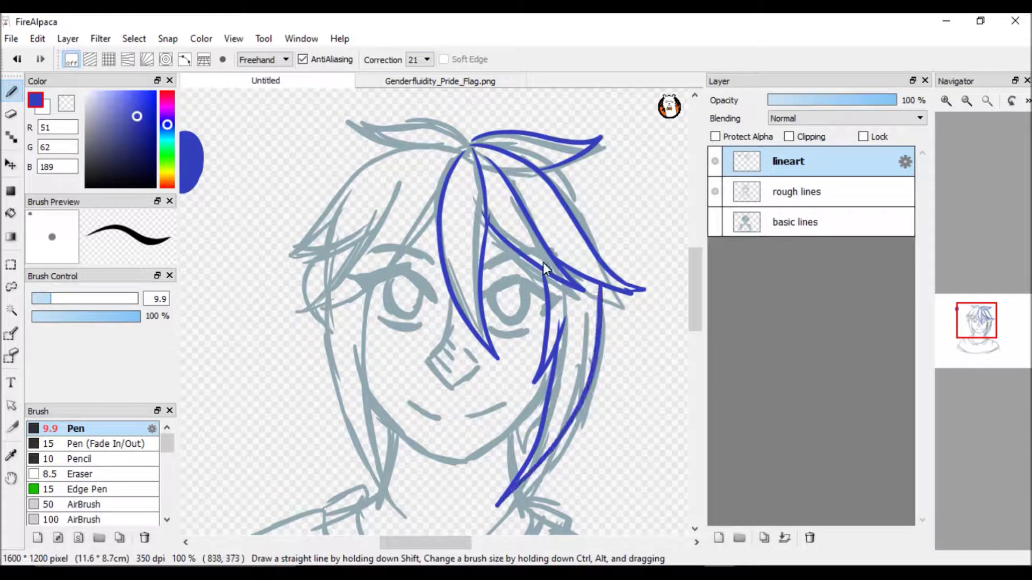
key(ctrl+z)
drag(487, 519, 607, 306)
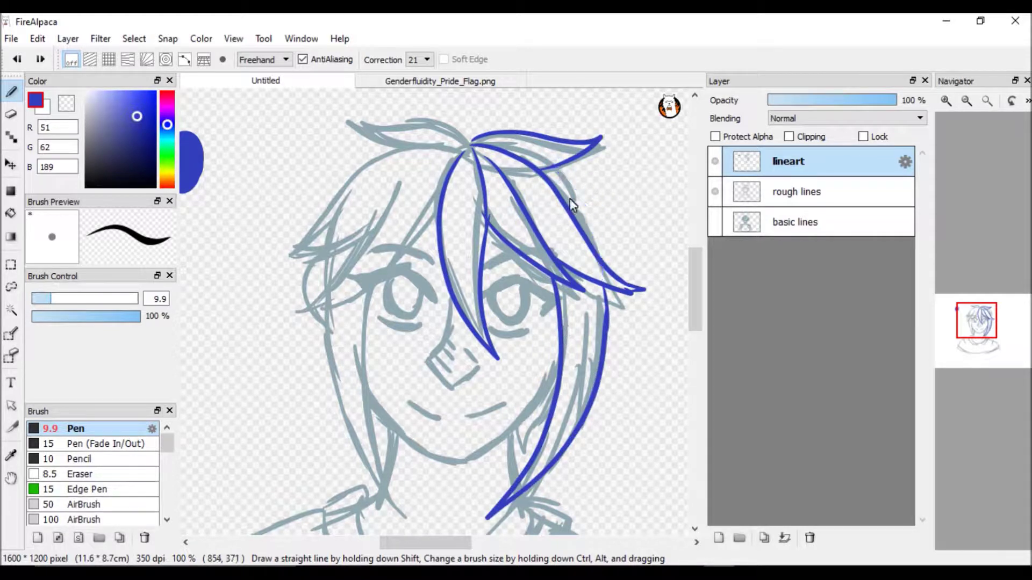
Ink the hair's top-left tuft, left fringe and long left side lock in blue
drag(279, 248, 454, 121)
drag(352, 119, 486, 141)
drag(376, 266, 406, 524)
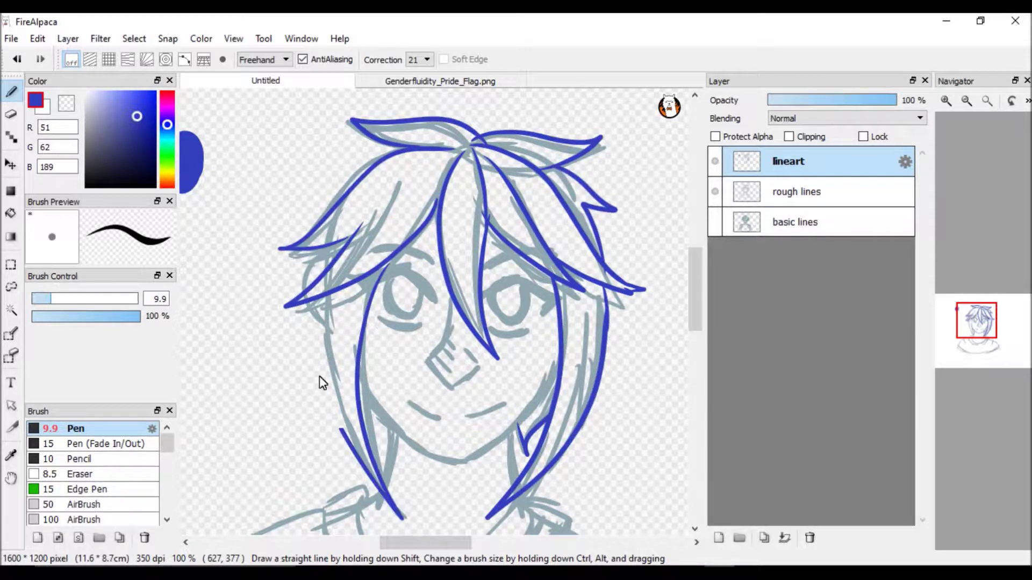
key(ctrl+z)
drag(323, 296, 408, 527)
drag(322, 376, 330, 395)
Ink the eyes, eyebrows, nose, mouth, jawline and neck in blue over the rough lines
click(946, 101)
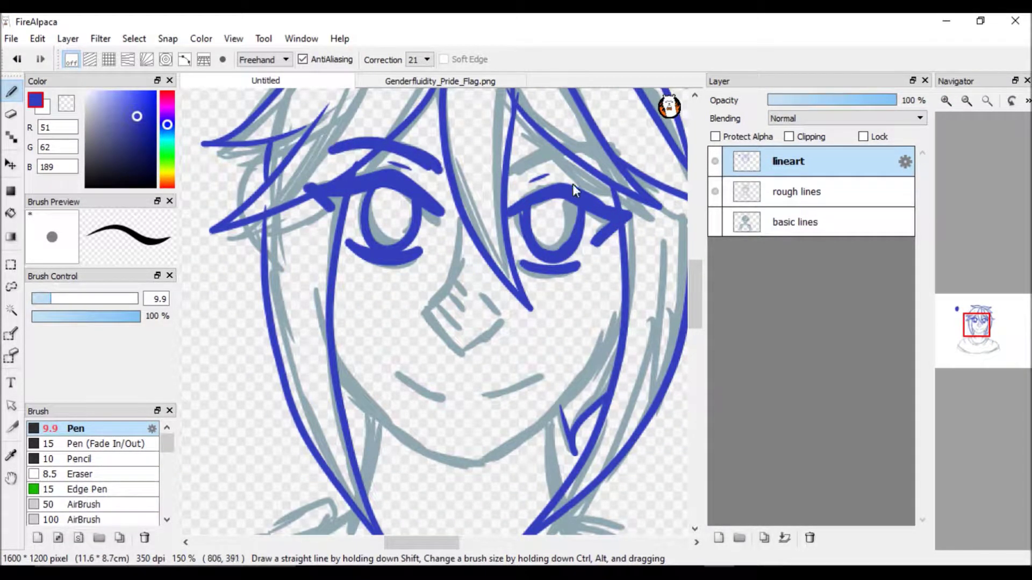
drag(425, 309, 499, 325)
drag(389, 371, 443, 401)
drag(483, 397, 553, 370)
scroll(329, 237, down, 3)
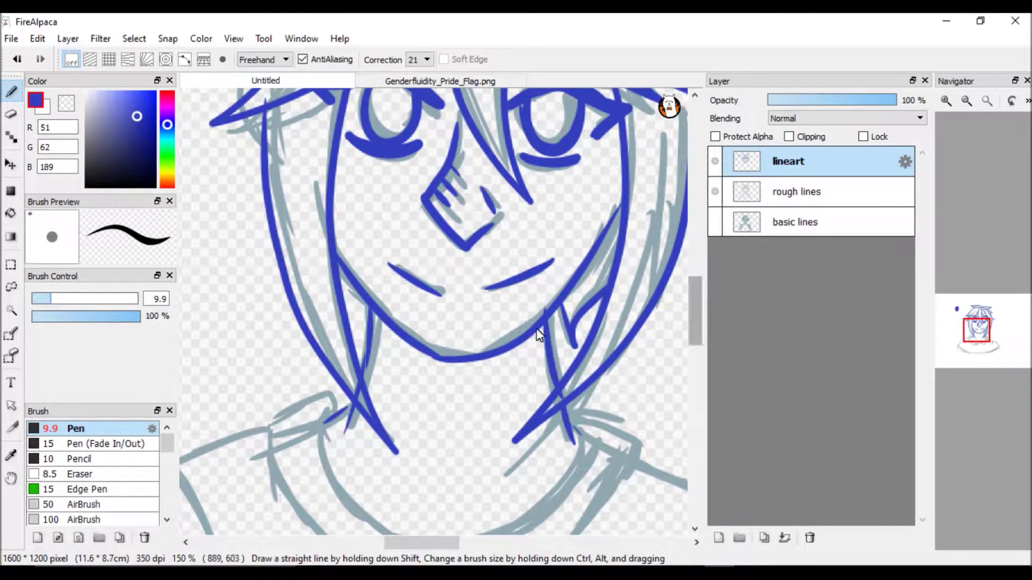
scroll(538, 301, up, 2)
drag(454, 398, 483, 397)
Ink the shirt's inner and outer collar, shoulders, sleeves and lower edge in blue
scroll(537, 299, down, 5)
drag(325, 239, 480, 358)
drag(578, 237, 618, 323)
drag(333, 220, 368, 410)
scroll(419, 297, up, 2)
drag(437, 267, 505, 237)
scroll(538, 300, down, 2)
drag(570, 377, 640, 308)
drag(327, 371, 553, 373)
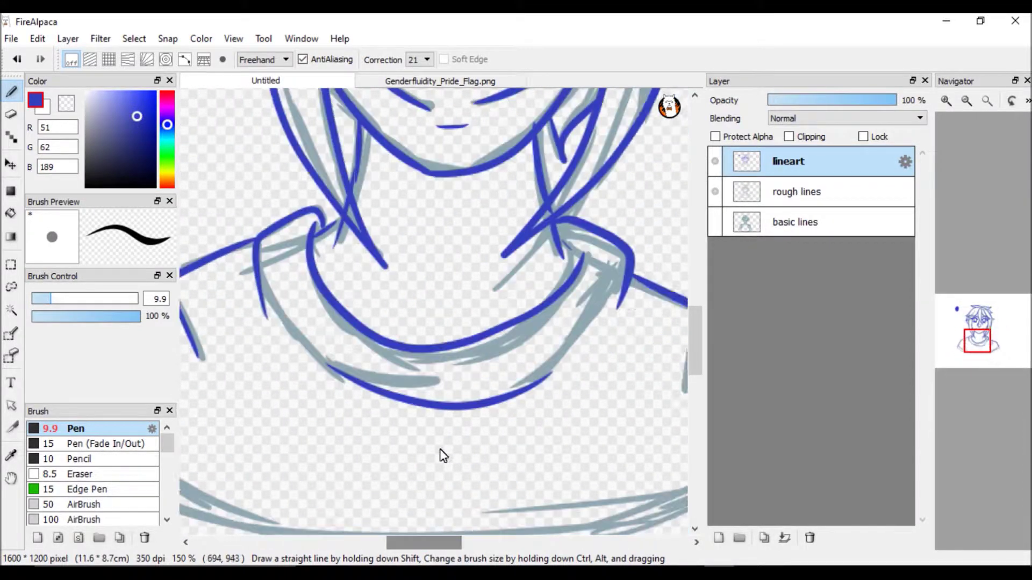
scroll(431, 533, down, 2)
scroll(299, 392, up, 3)
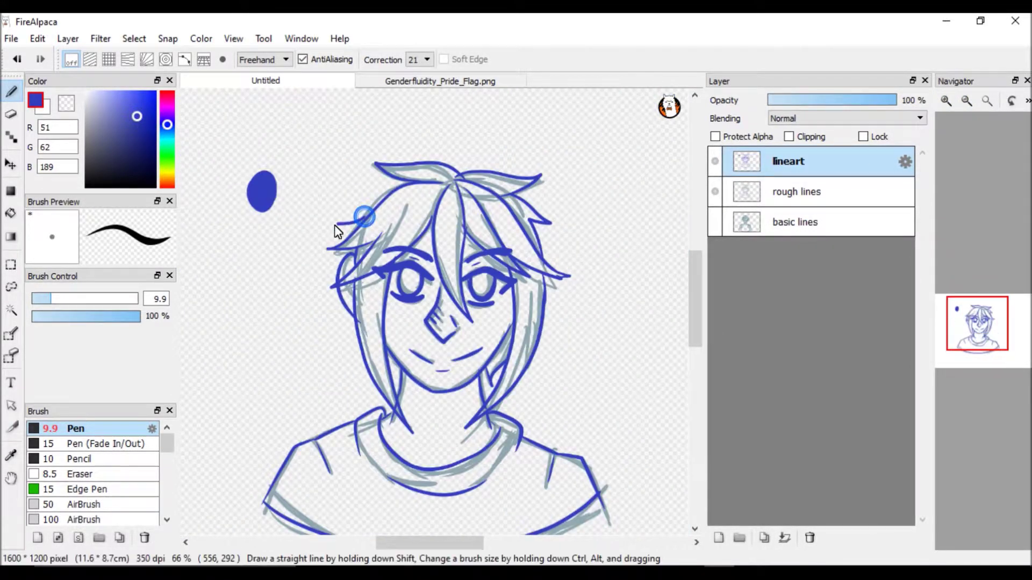
Hide the "rough lines" layer so only the inked lineart is shown
click(945, 101)
click(966, 100)
click(714, 192)
click(715, 192)
click(715, 191)
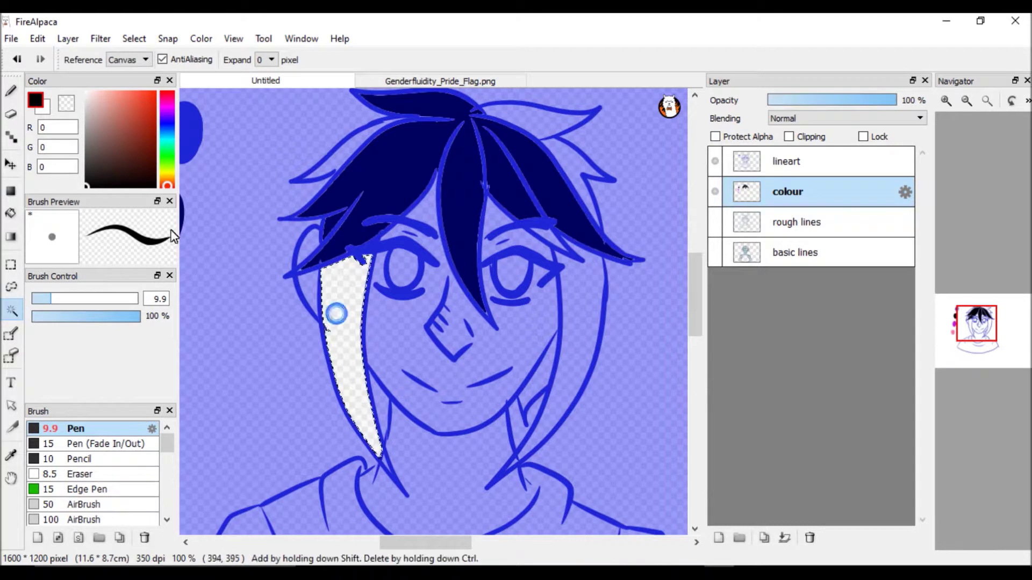
Fill the left side lock with black on the "colour" layer and paint over the gaps along the hair outlines
click(334, 311)
key(i)
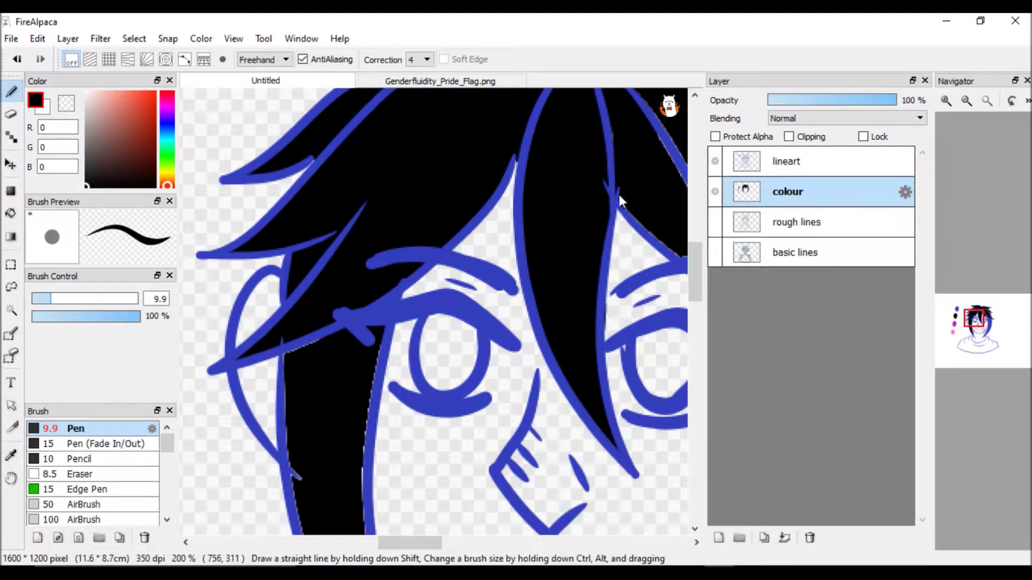
scroll(325, 328, down, 5)
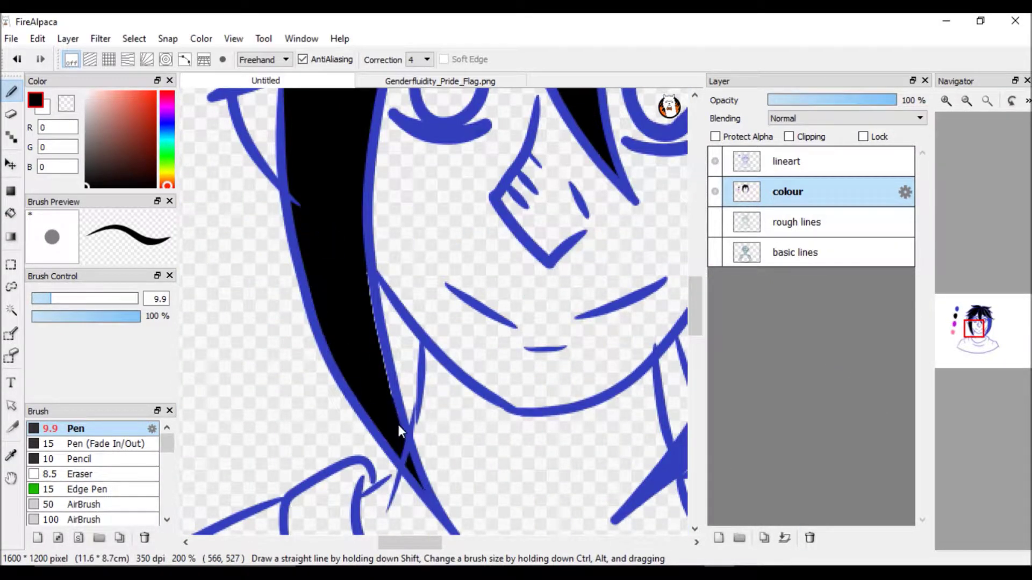
scroll(685, 324, right, 5)
scroll(446, 231, up, 5)
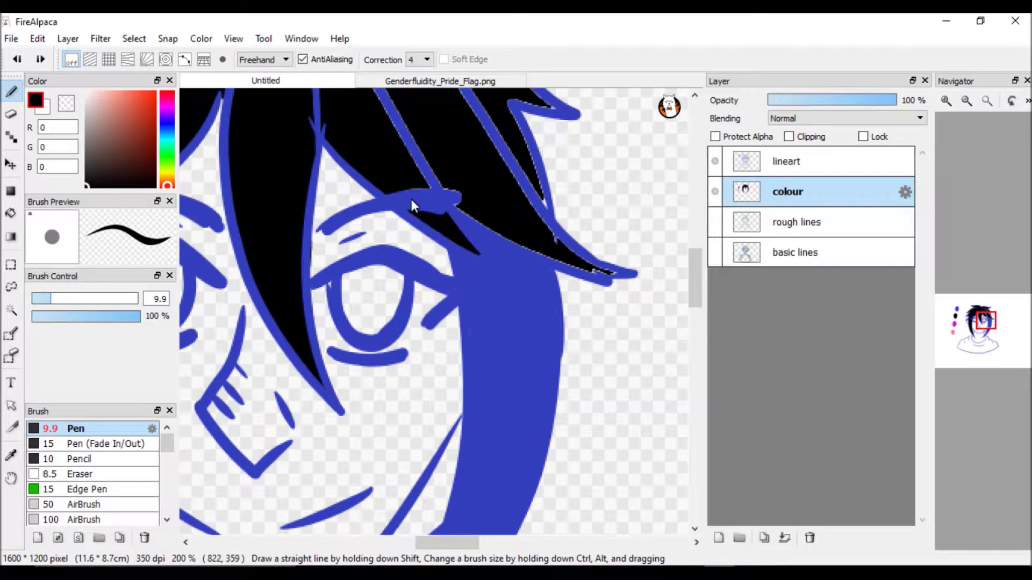
scroll(533, 185, up, 3)
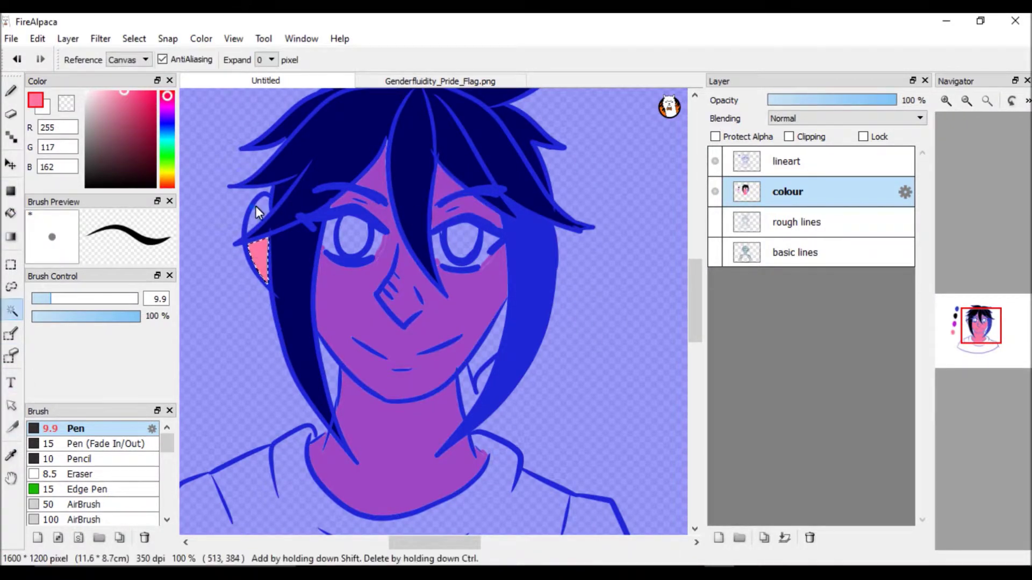
Clear the ear selection and paint pink over the gaps along the face, eye and neck outlines on the "colour" layer
click(134, 38)
click(164, 75)
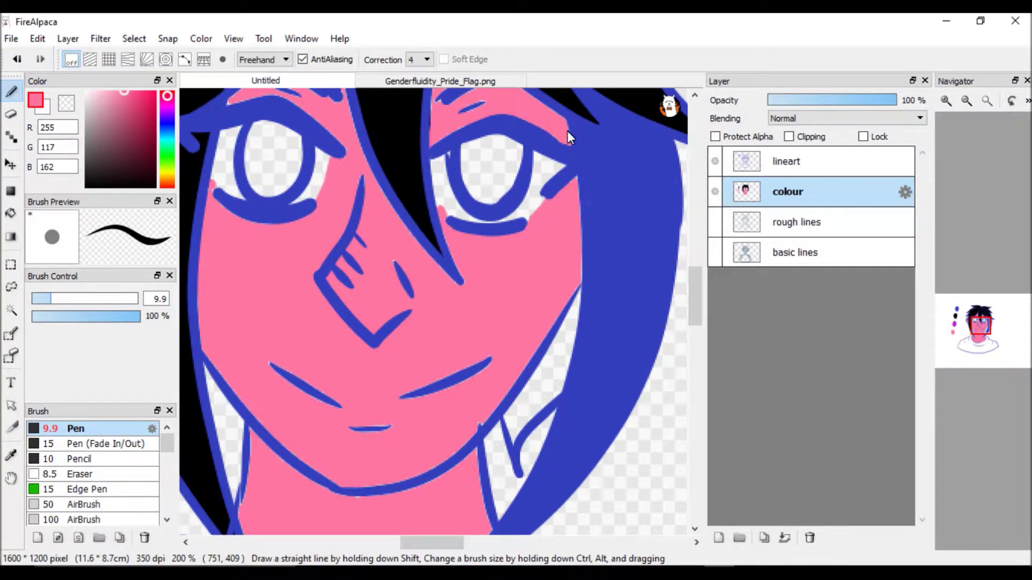
scroll(593, 242, up, 4)
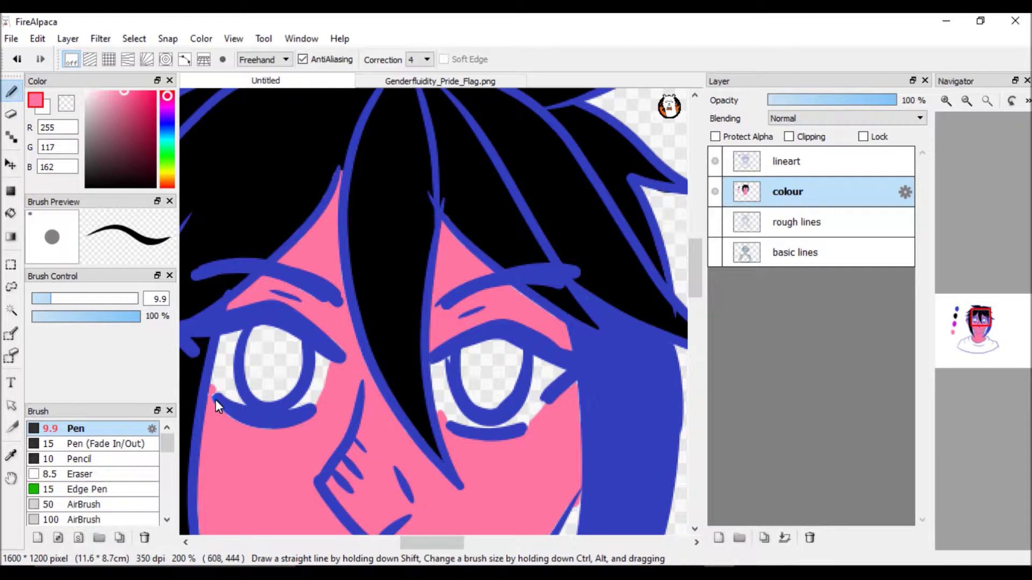
scroll(570, 144, down, 5)
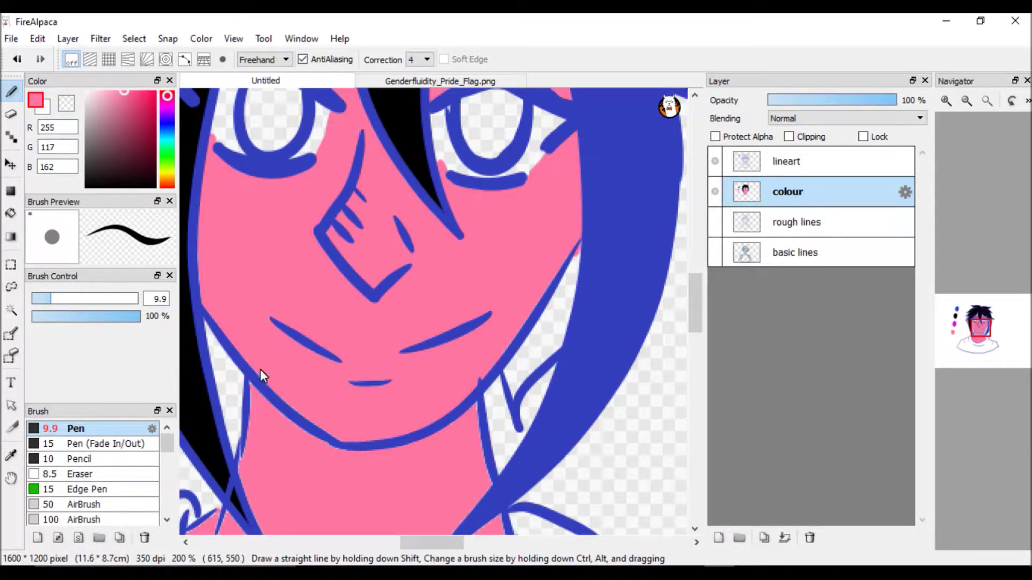
scroll(580, 379, down, 3)
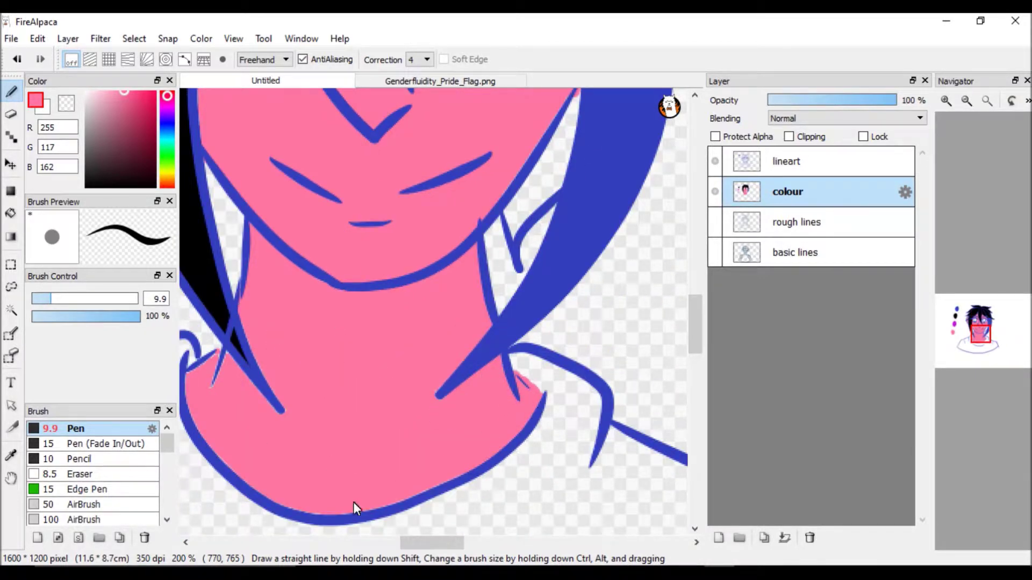
scroll(251, 327, down, 2)
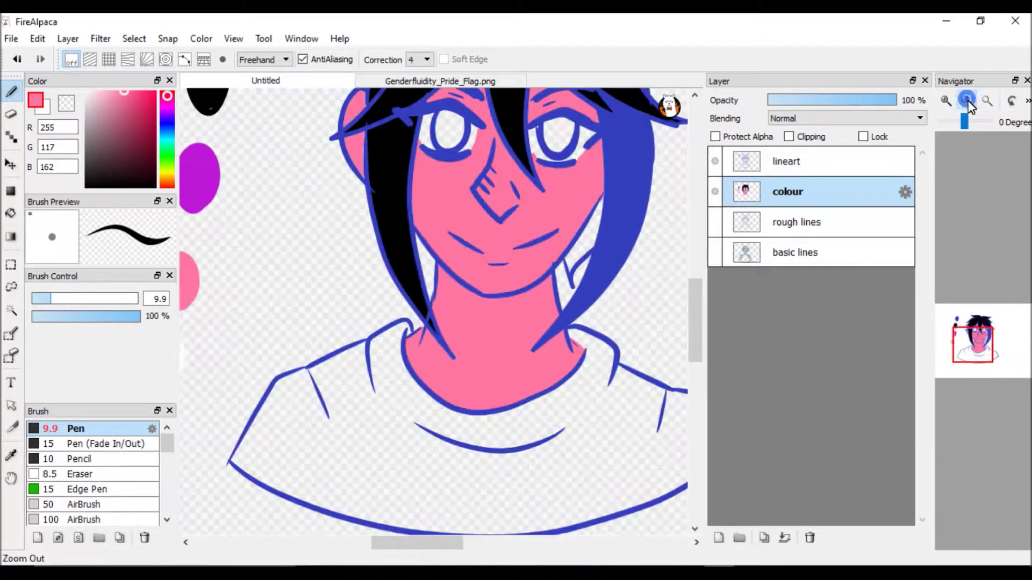
scroll(434, 483, up, 1)
Fill the hair gap between the jawline and the blue side lock with black, and clear the selection
scroll(434, 482, right, 3)
key(w)
click(518, 359)
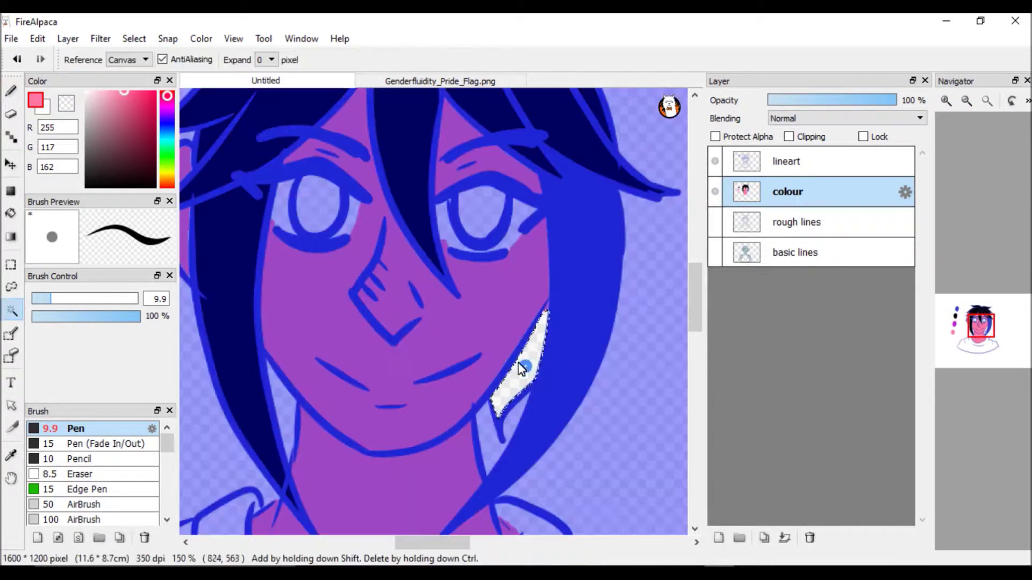
alt+click(430, 258)
key(g)
click(518, 359)
click(134, 38)
click(161, 72)
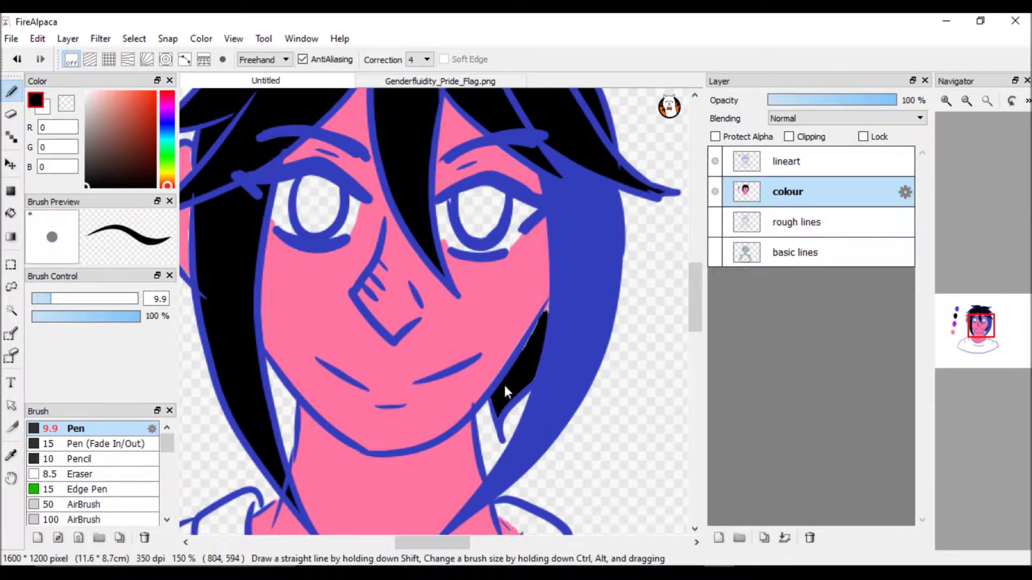
Paint over the remaining gaps around the black patch beside the jaw, and touch up the cheek and ear outlines in pink
scroll(500, 396, up, 2)
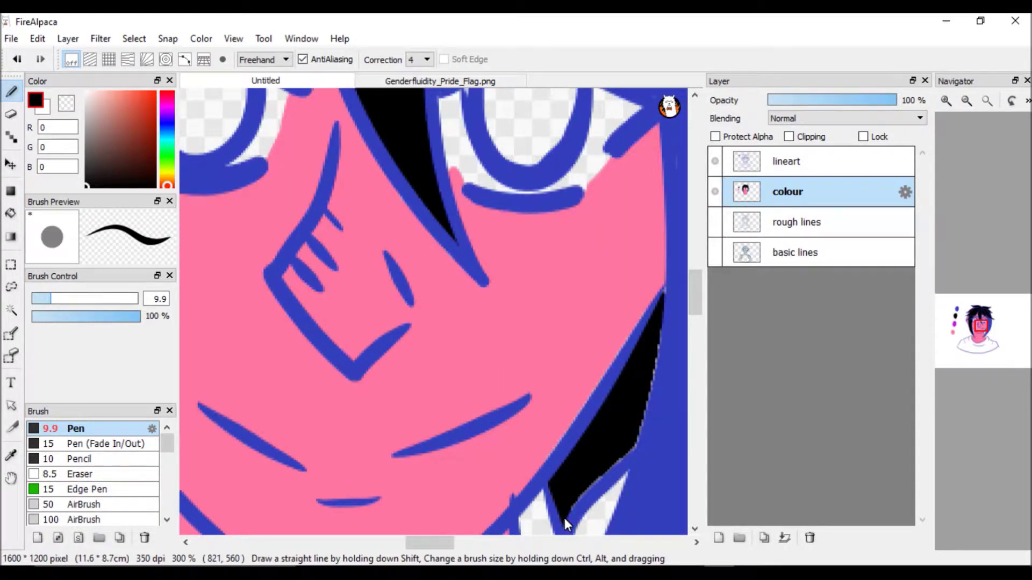
alt+click(546, 466)
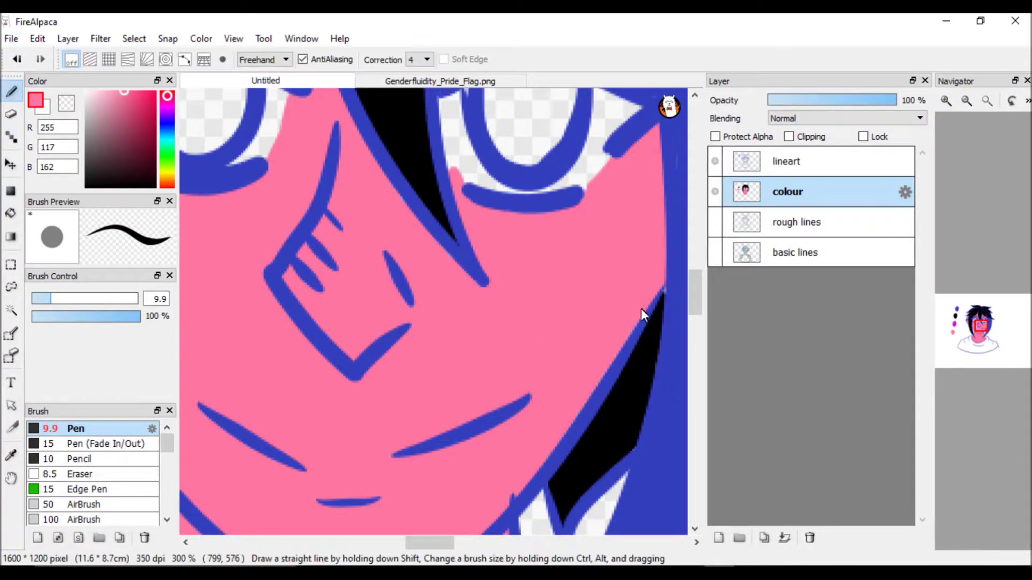
scroll(641, 308, down, 3)
scroll(434, 312, down, 3)
scroll(544, 525, up, 3)
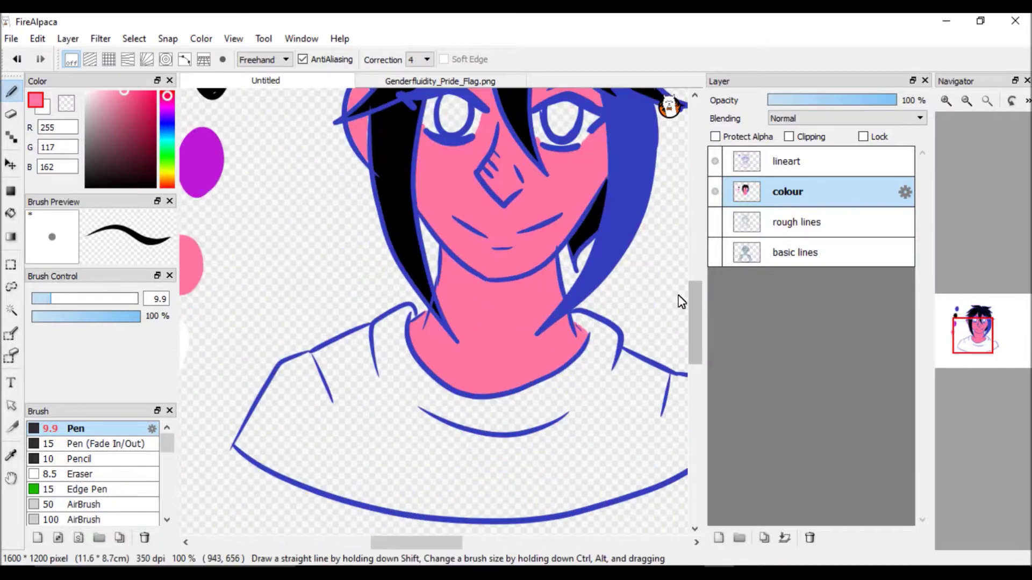
scroll(543, 175, down, 1)
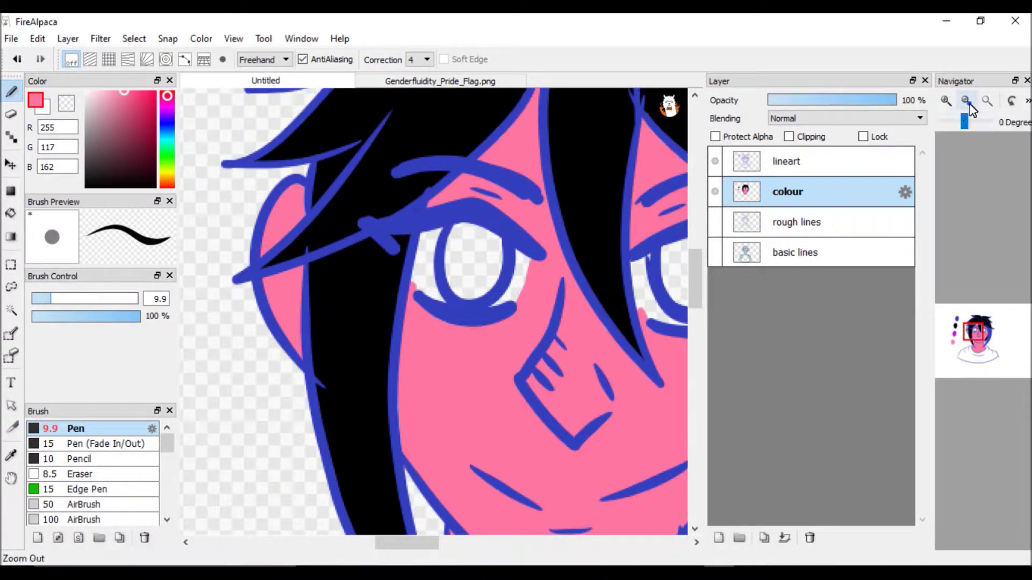
click(965, 101)
click(966, 100)
scroll(537, 301, up, 2)
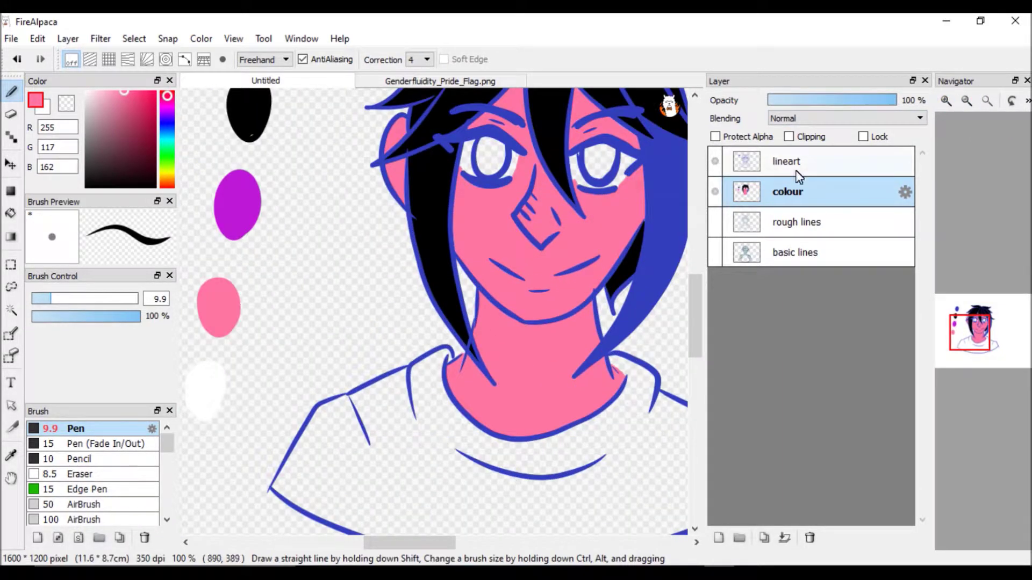
Fill the whites of both eyes with white (255, 255, 255) and paint over the gaps along their outlines
key(w)
click(247, 235)
click(474, 258)
scroll(474, 258, down, 2)
scroll(487, 247, up, 3)
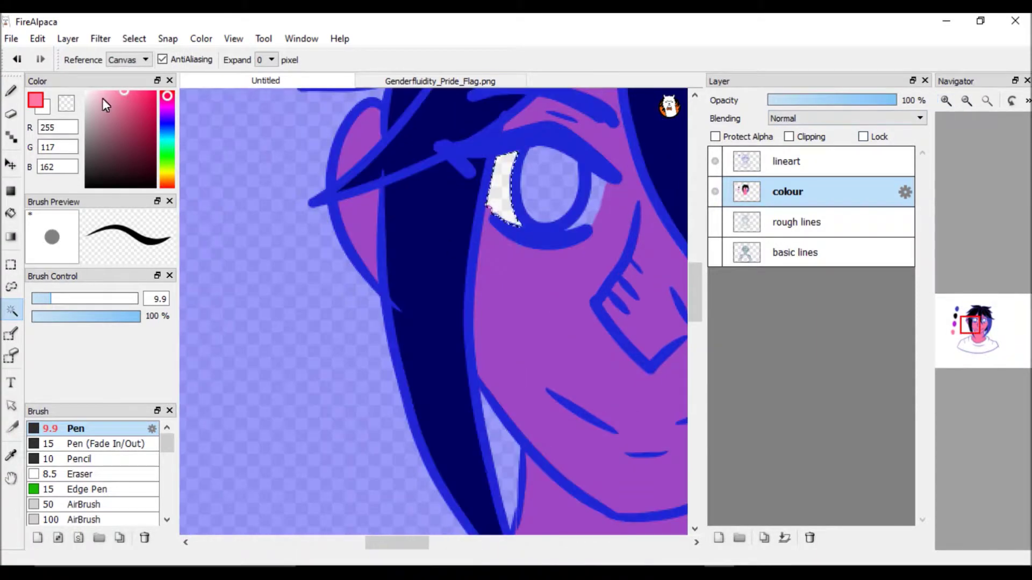
click(87, 99)
key(ctrl+d)
drag(396, 543, 427, 543)
click(473, 220)
key(g)
click(551, 231)
key(w)
click(327, 221)
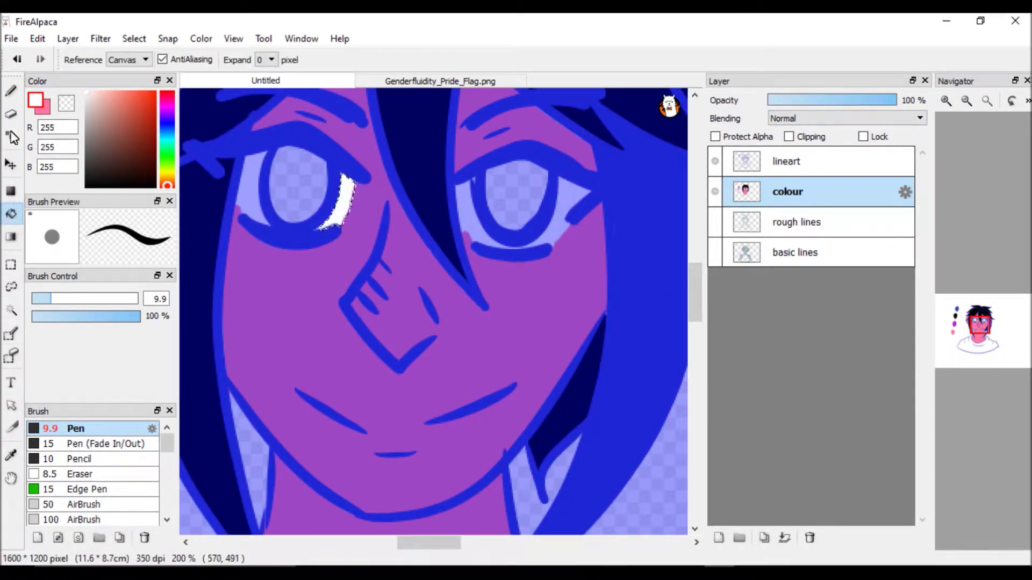
key(ctrl+d)
key(b)
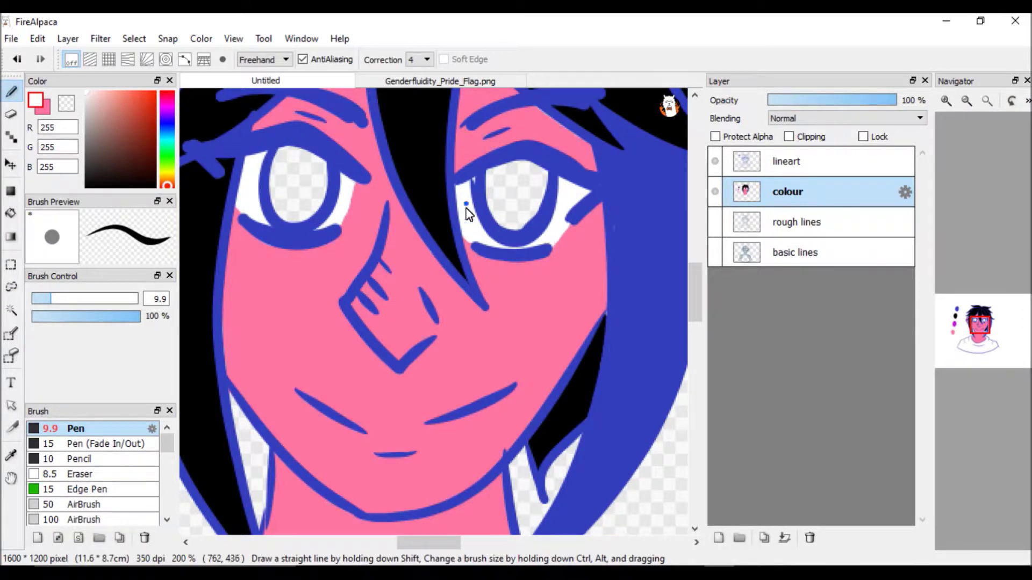
scroll(478, 217, down, 3)
scroll(504, 396, up, 1)
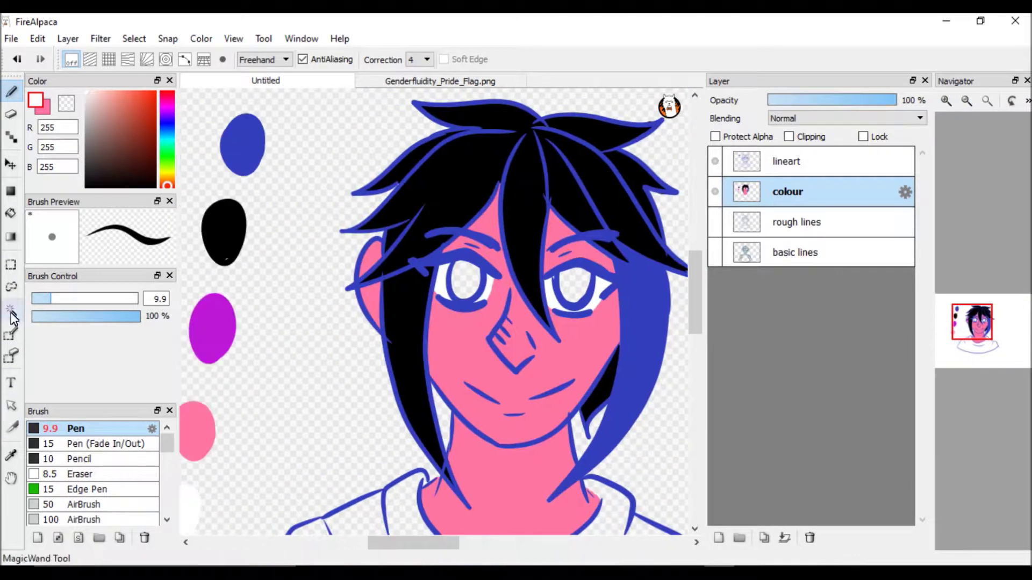
Fill both irises with the blue from the swatch and paint a white highlight in each
key(i)
click(242, 161)
scroll(556, 317, up, 3)
key(w)
click(282, 215)
key(ctrl+u)
click(637, 201)
key(ctrl+u)
click(134, 38)
click(162, 191)
key(b)
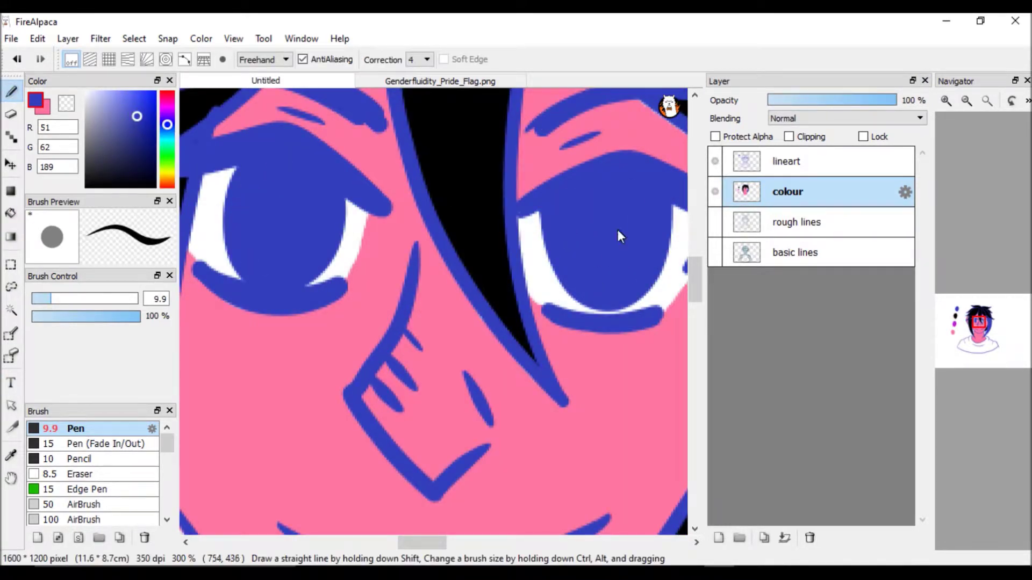
drag(578, 195, 583, 231)
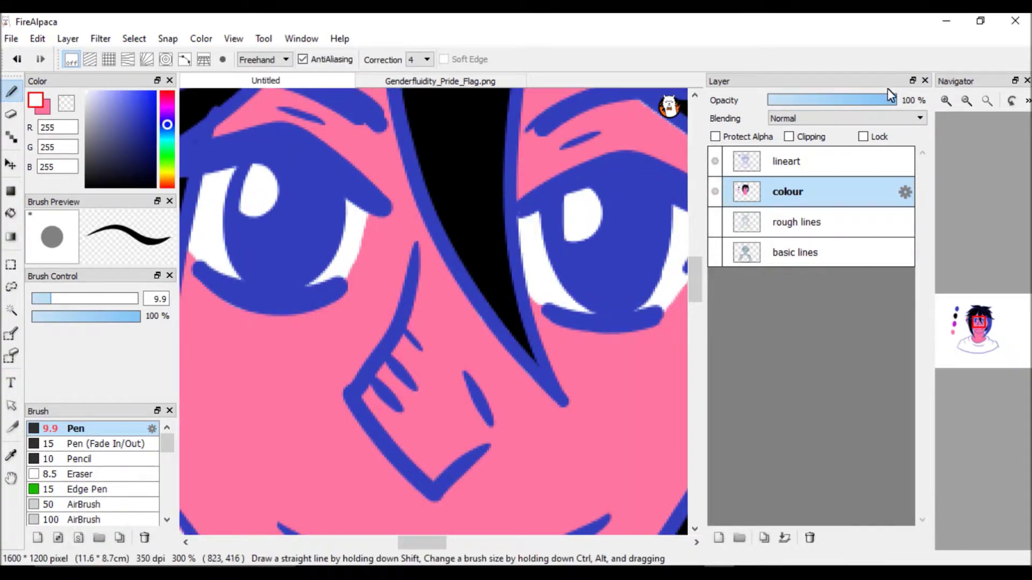
Fill the shirt with the purple from the swatch (190, 24, 214) on the "colour" layer
scroll(590, 246, down, 4)
key(w)
click(344, 446)
key(i)
click(231, 263)
key(g)
click(419, 462)
key(ctrl+d)
scroll(430, 376, up, 3)
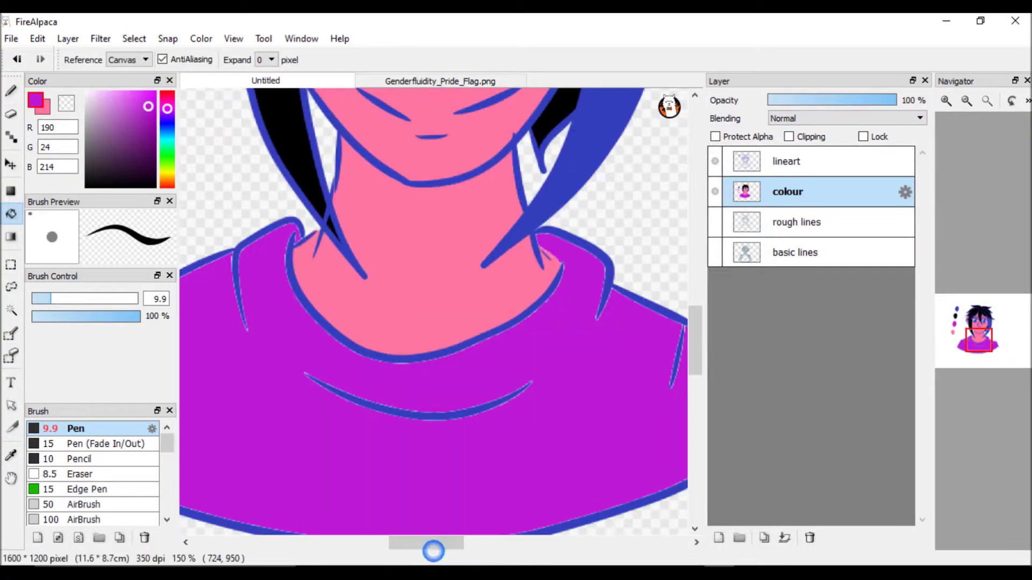
Paint purple over the gaps along the shirt's sleeve, collar, fold and lower-edge outlines with the Pen
drag(433, 543, 378, 542)
click(9, 96)
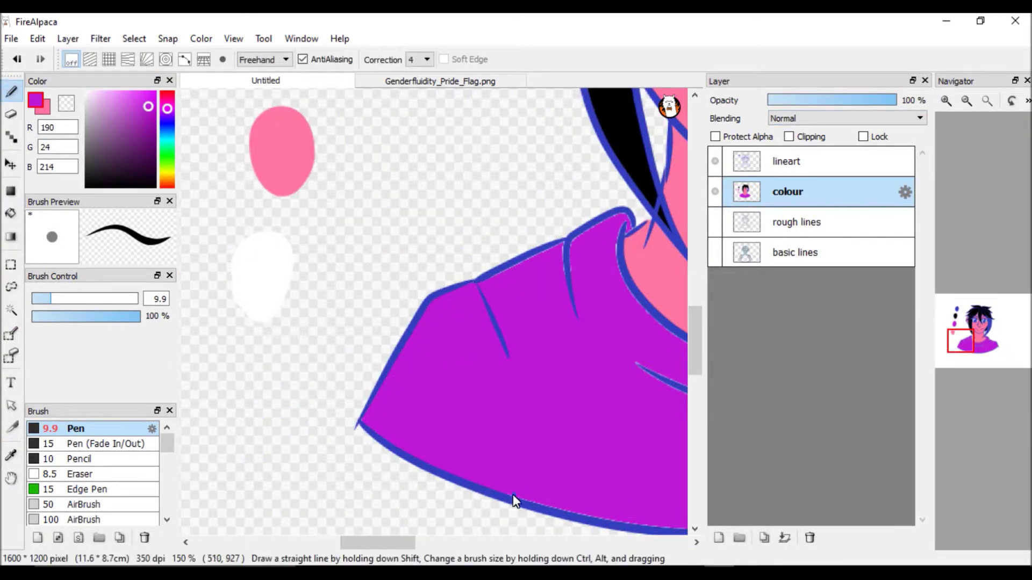
scroll(511, 503, right, 3)
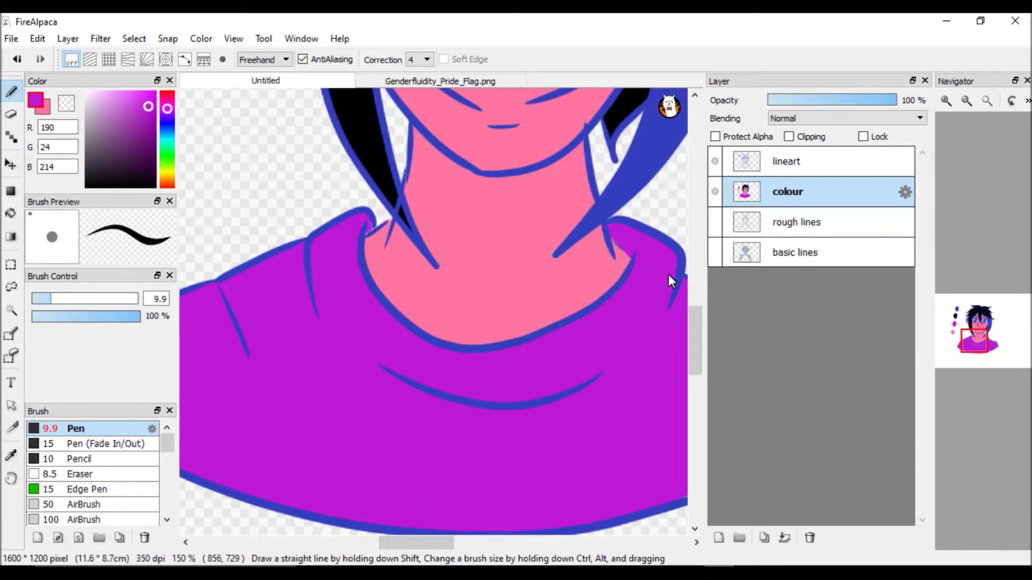
scroll(669, 274, right, 3)
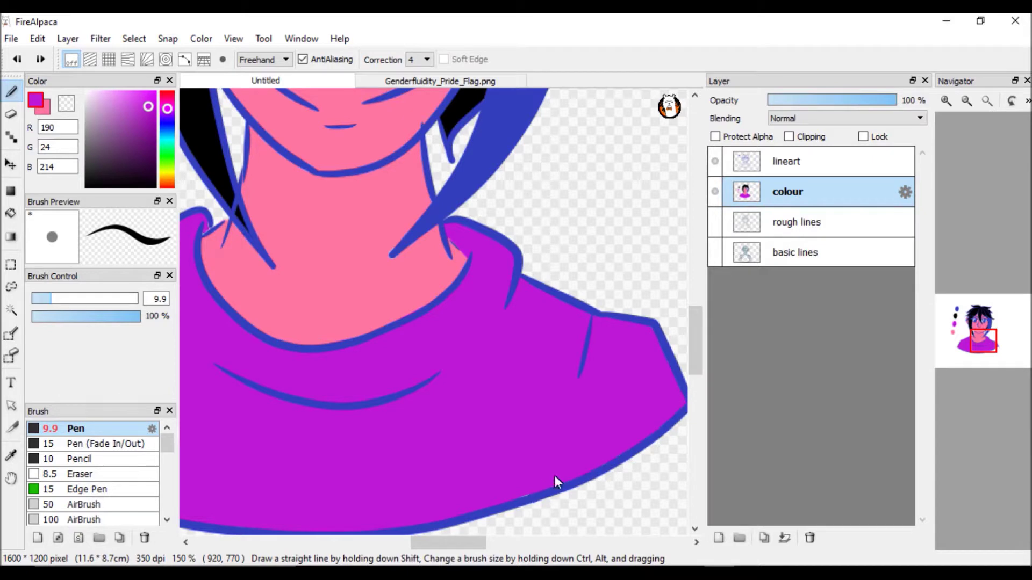
scroll(309, 426, left, 6)
scroll(691, 311, down, 4)
scroll(461, 323, up, 1)
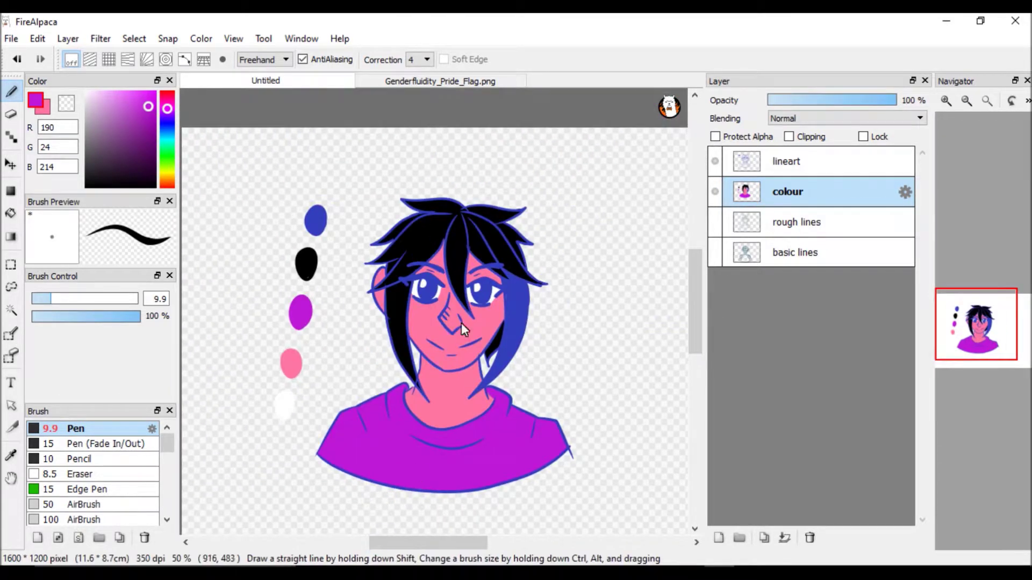
Erase untidy line ends around the hair and face on the "lineart" layer with a 4.1 px eraser
scroll(610, 310, up, 3)
click(785, 161)
scroll(272, 206, up, 2)
key(e)
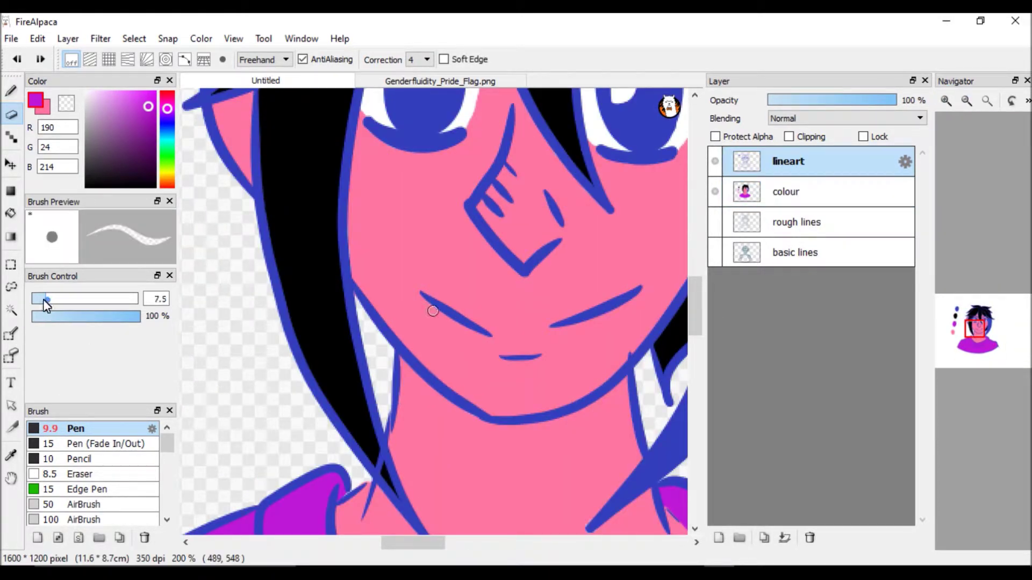
scroll(372, 397, right, 5)
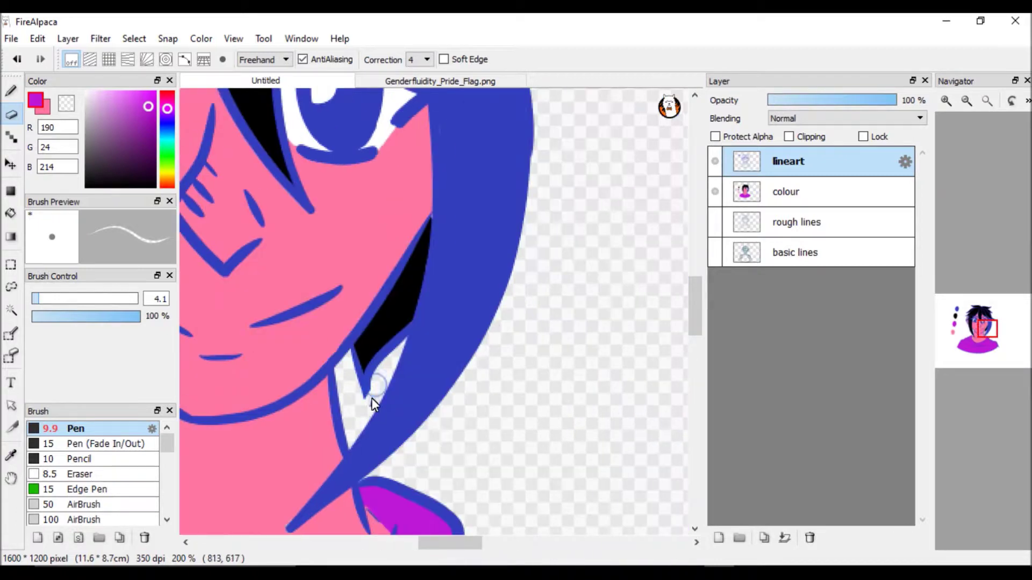
scroll(528, 371, up, 5)
scroll(301, 406, left, 3)
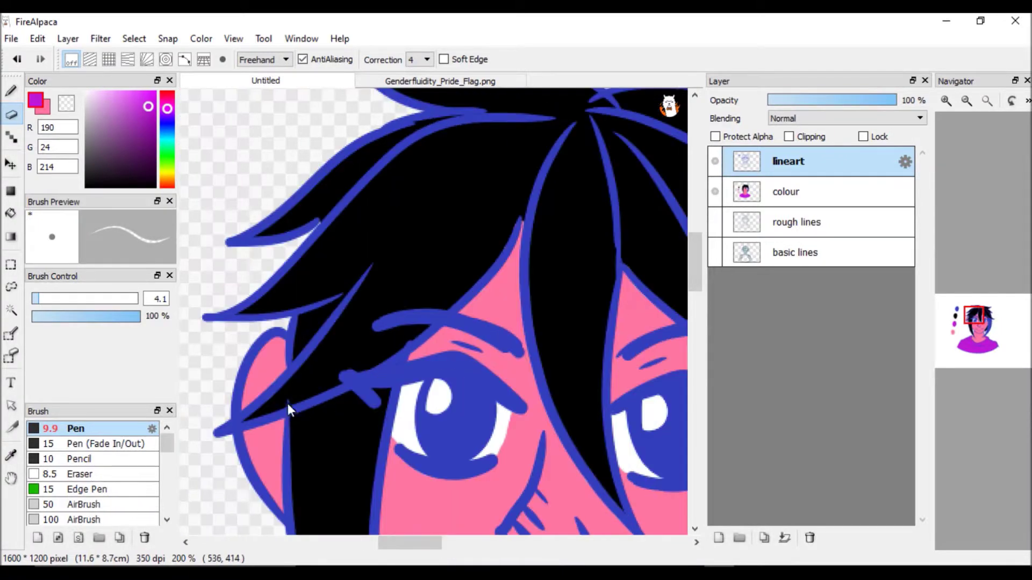
scroll(697, 250, up, 3)
scroll(677, 337, down, 6)
scroll(688, 323, down, 3)
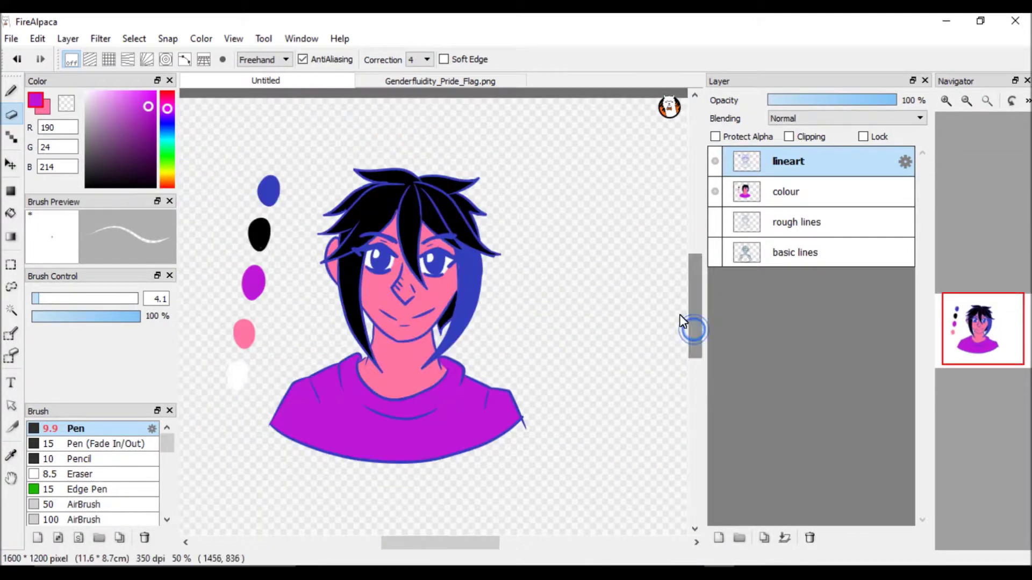
Try round white highlights on the black hair on a new layer above "colour", with the layer opacity lowered to 40%
scroll(668, 218, down, 2)
scroll(667, 218, left, 2)
key(i)
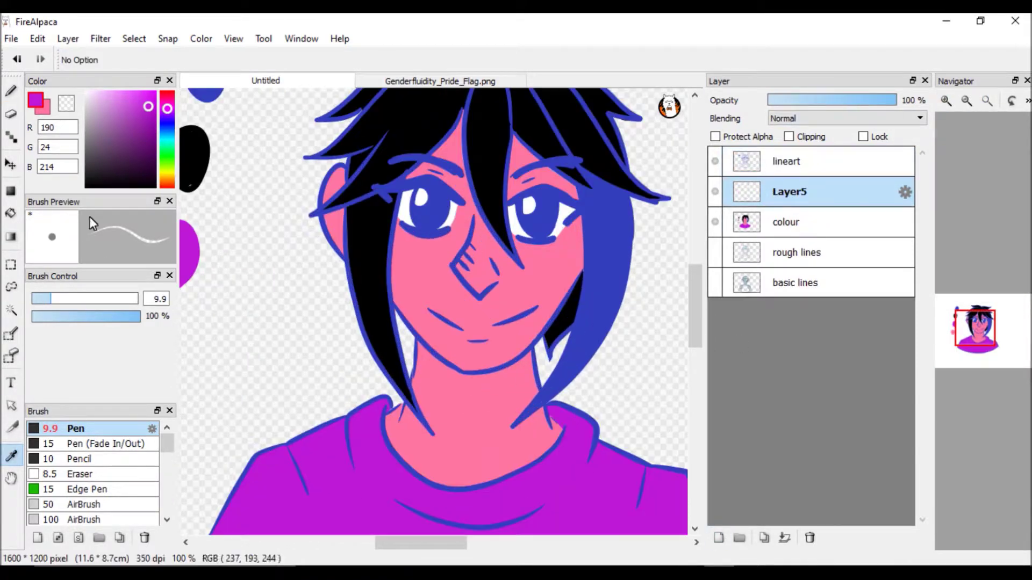
key(b)
drag(531, 225, 535, 214)
scroll(494, 231, right, 3)
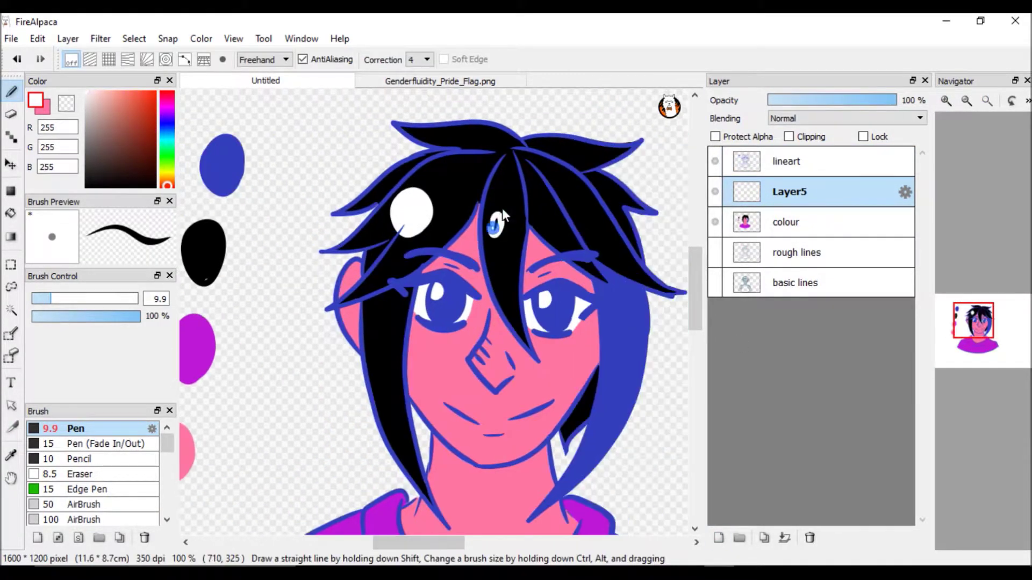
drag(850, 114, 818, 100)
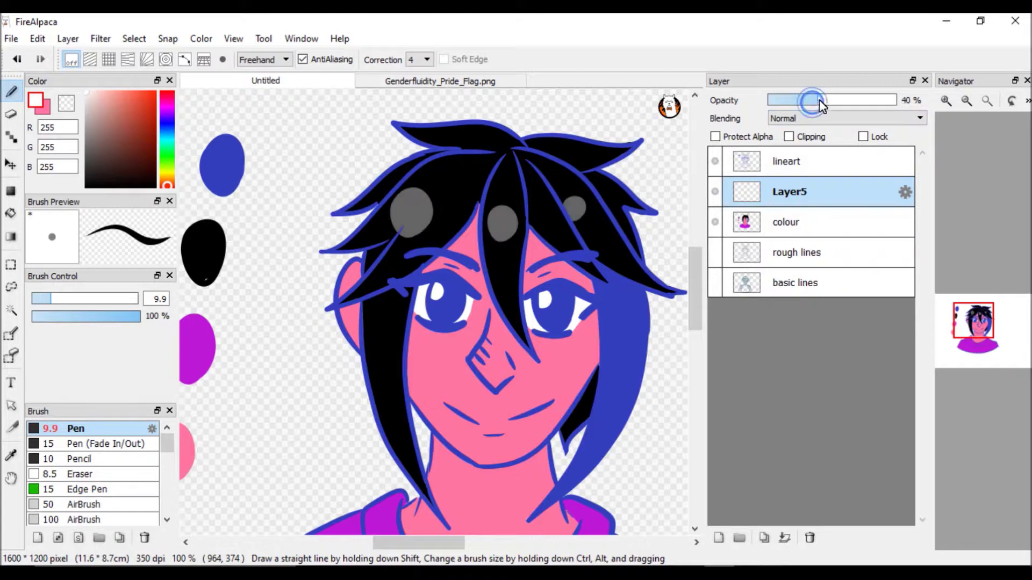
Undo the round hair highlights, retrying them with a stroke across the hair, and delete the highlight layer
scroll(623, 282, down, 2)
key(ctrl+z)
key(ctrl+z)
drag(371, 129, 540, 161)
key(ctrl+z)
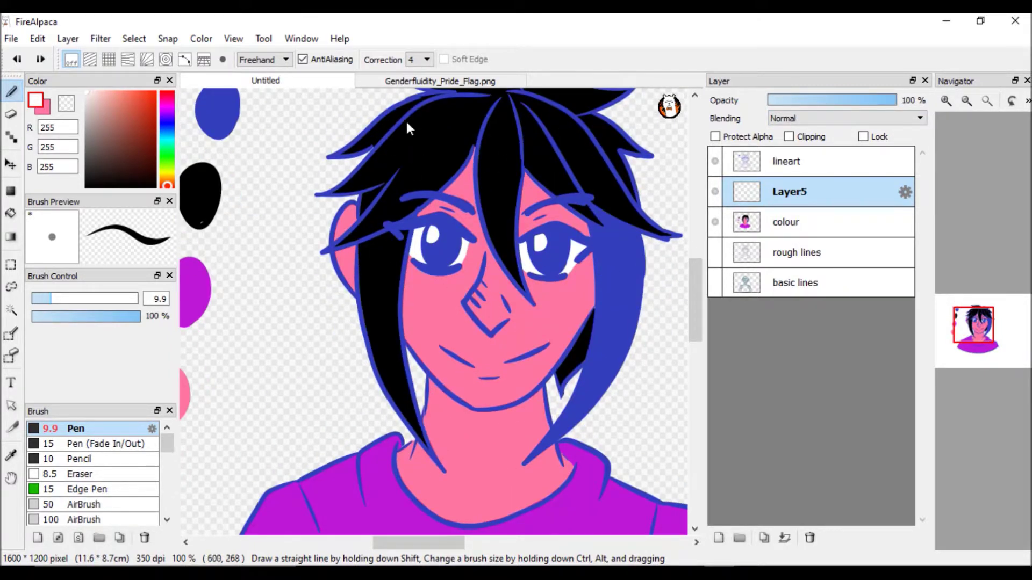
drag(859, 100, 780, 99)
click(809, 538)
Erase the stray line end at the shirt's right corner
drag(695, 298, 696, 317)
key(ctrl+minus)
key(e)
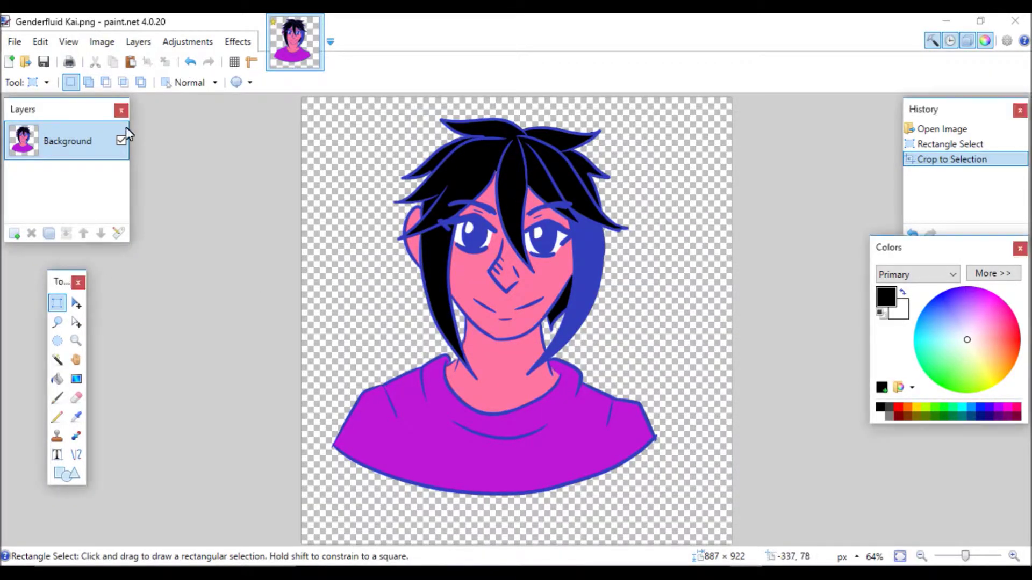
In paint.net, add a new layer to "Genderfluid Kai.png" and move it beneath the portrait layer
key(ctrl+shift+n)
click(101, 233)
click(67, 473)
drag(380, 120, 651, 403)
key(ctrl+z)
click(57, 340)
drag(344, 129, 647, 447)
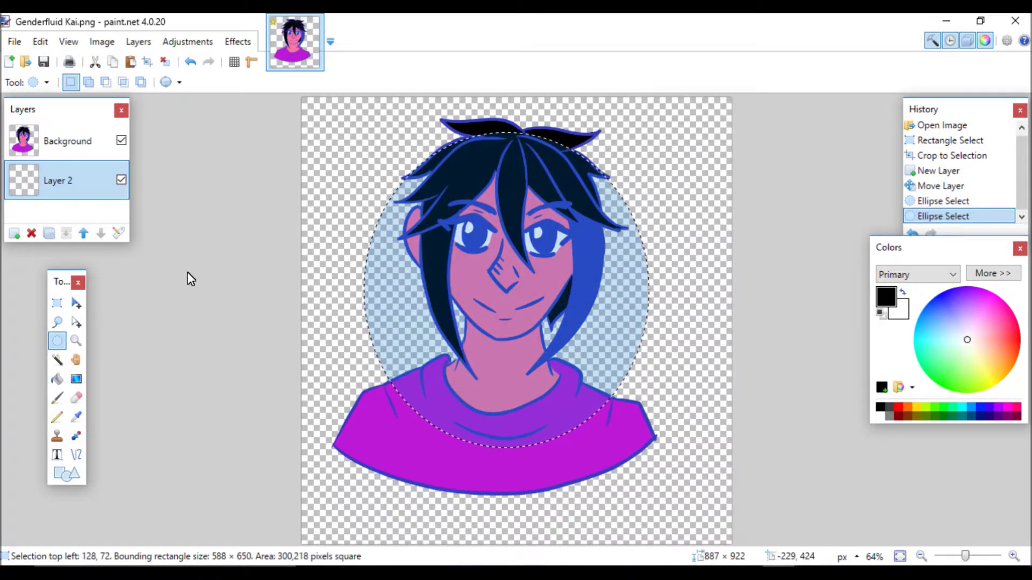
key(ctrl+d)
drag(361, 130, 650, 446)
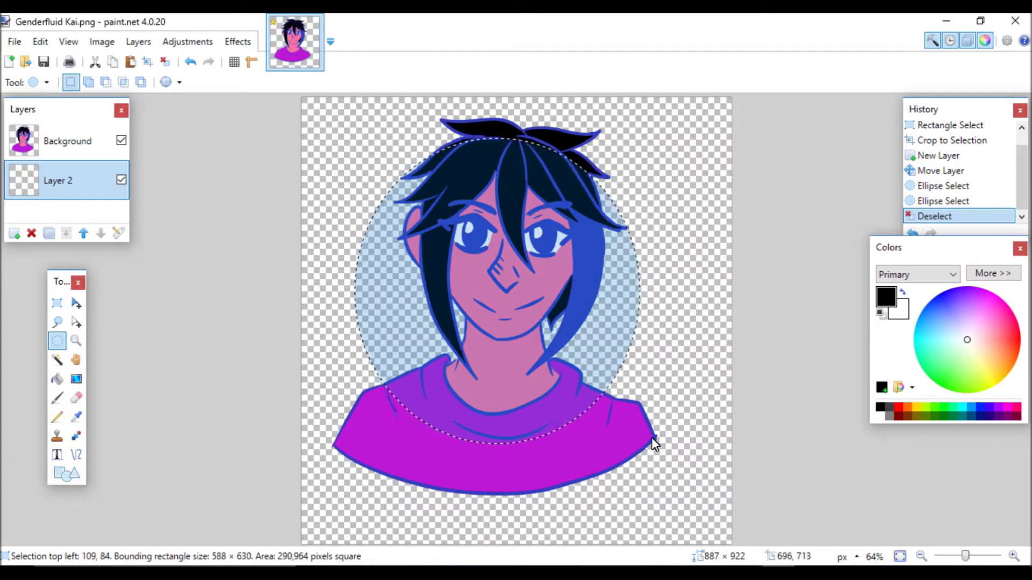
key(ctrl+d)
Select a horizontal rectangle behind the hair on the new layer, fill it pink as the flag's uppermost stripe, and deselect
click(57, 302)
drag(367, 157, 654, 181)
key(ctrl+d)
drag(367, 169, 653, 197)
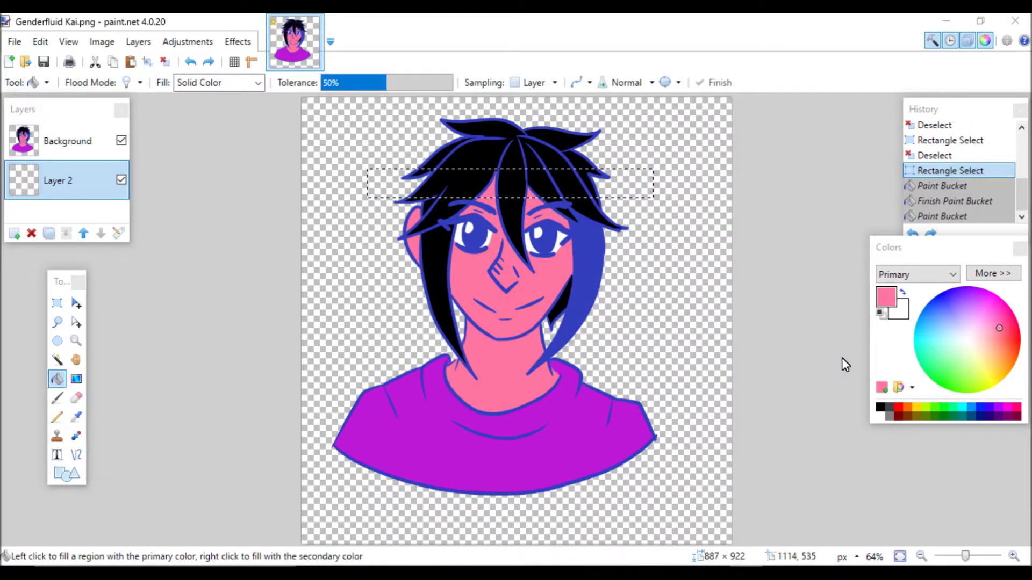
key(ctrl+y)
key(ctrl+y)
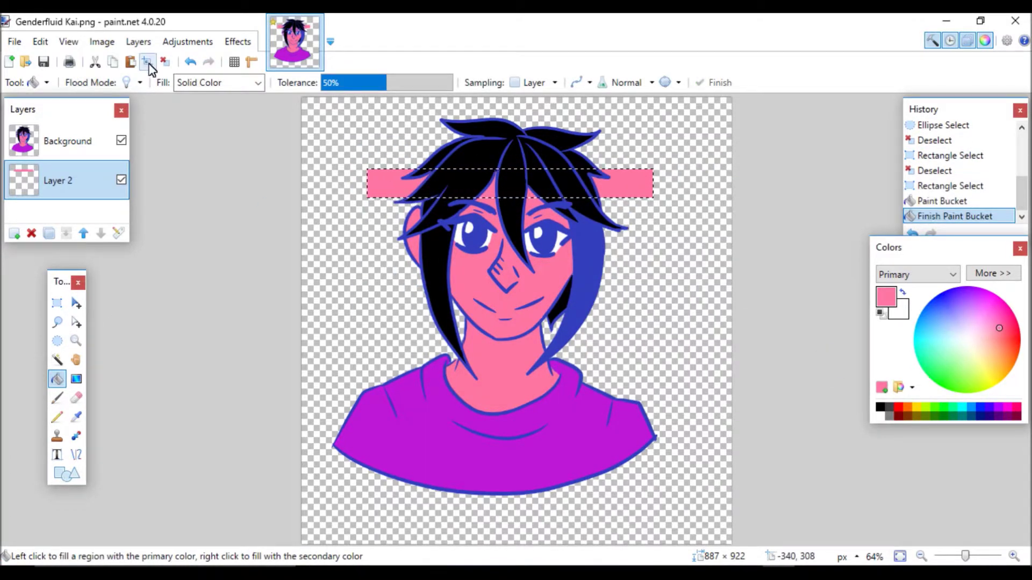
click(165, 62)
Hide the portrait layer and fill a white stripe of matching width directly beneath the pink one
click(121, 140)
key(s)
drag(368, 195, 652, 222)
key(m)
click(484, 212)
key(ctrl+z)
drag(543, 244, 652, 221)
key(x)
key(f)
click(407, 220)
Fill a stripe about 596 × 61 px beneath the white one with the purple sampled from the portrait's shirt
key(s)
drag(366, 222, 652, 252)
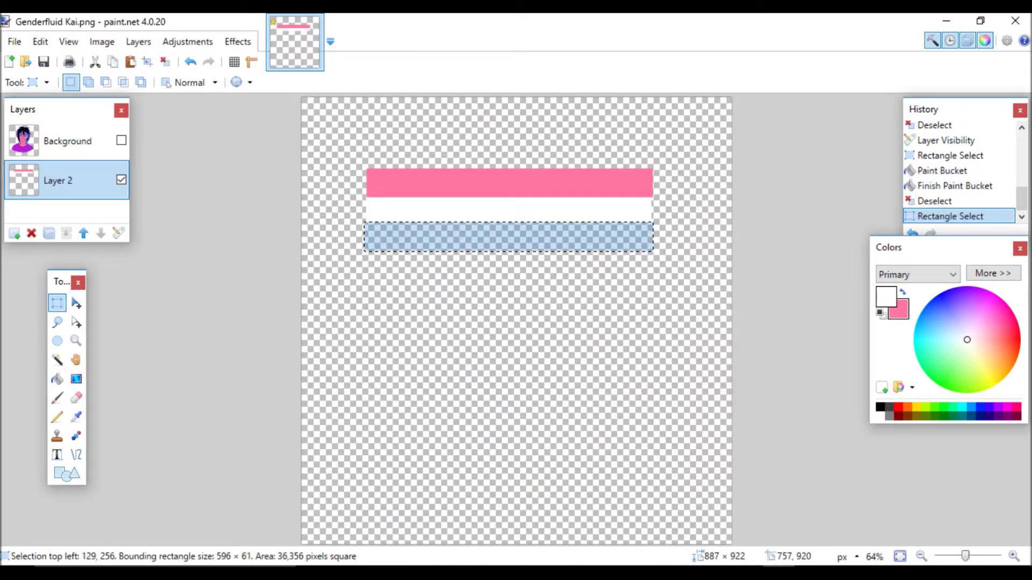
click(122, 141)
key(k)
click(483, 441)
click(65, 181)
key(f)
click(387, 240)
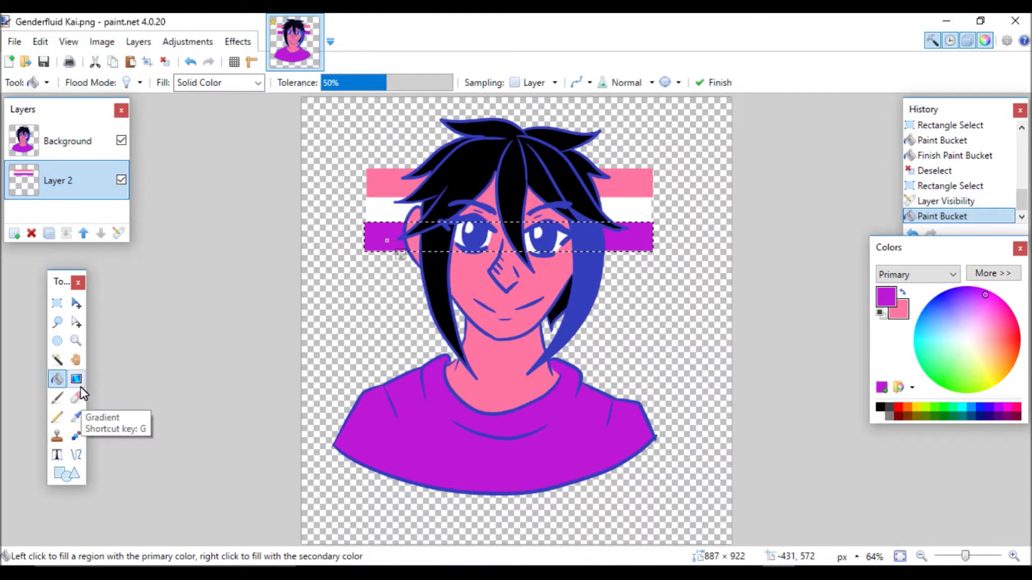
Select a strip about 591 × 55 px beneath the purple stripe and fill it black
key(s)
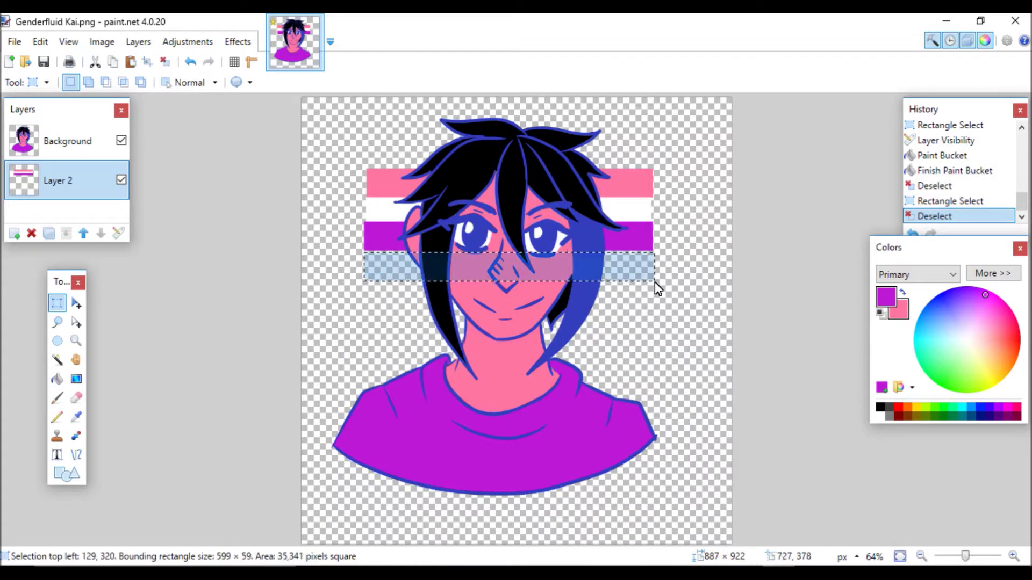
drag(655, 282, 650, 277)
key(m)
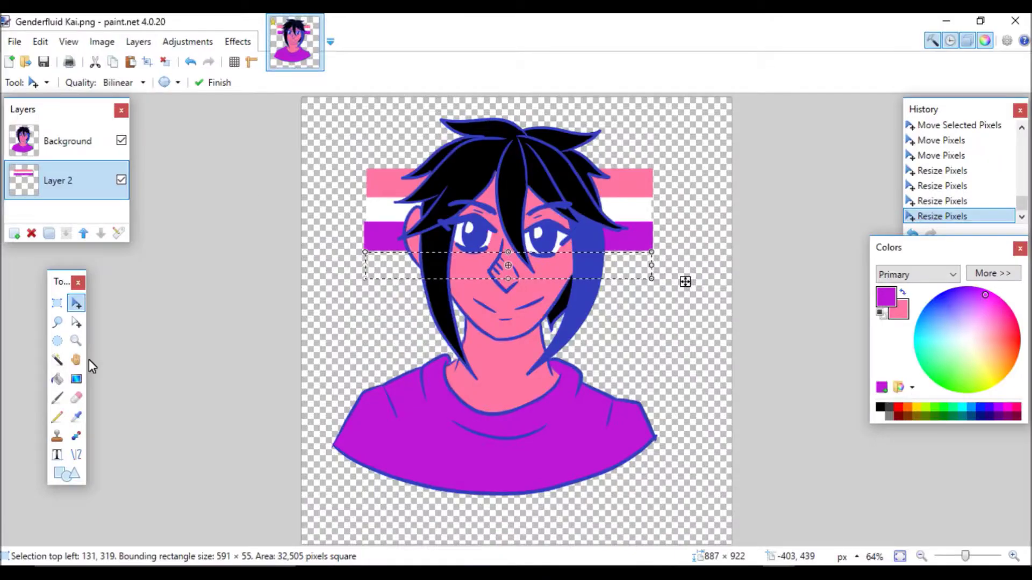
click(880, 407)
key(f)
click(389, 267)
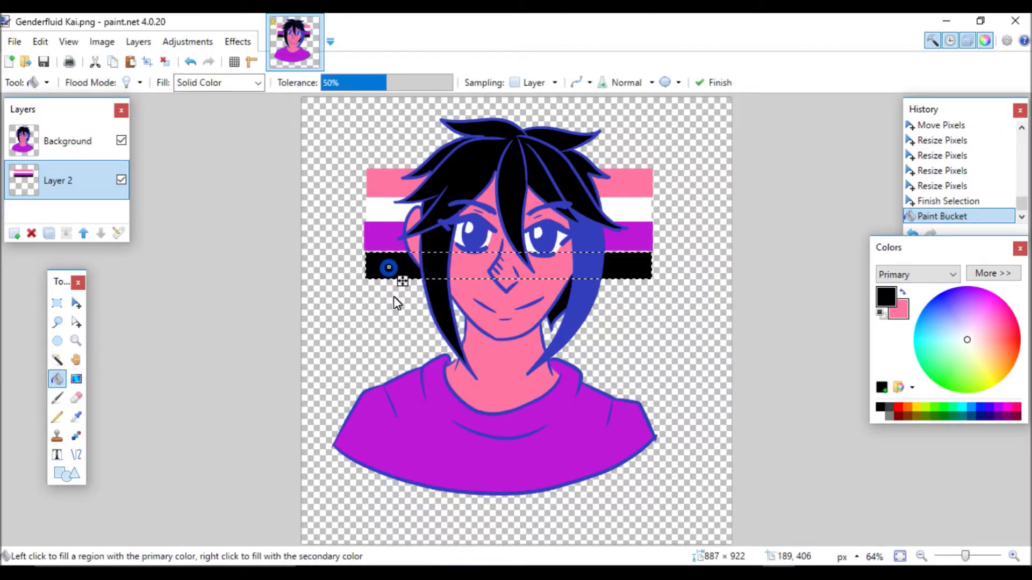
Select a strip beneath the black stripe and fill it with the blue sampled from the portrait as the fifth flag stripe
key(s)
key(ctrl+plus)
key(ctrl+plus)
drag(273, 240, 332, 286)
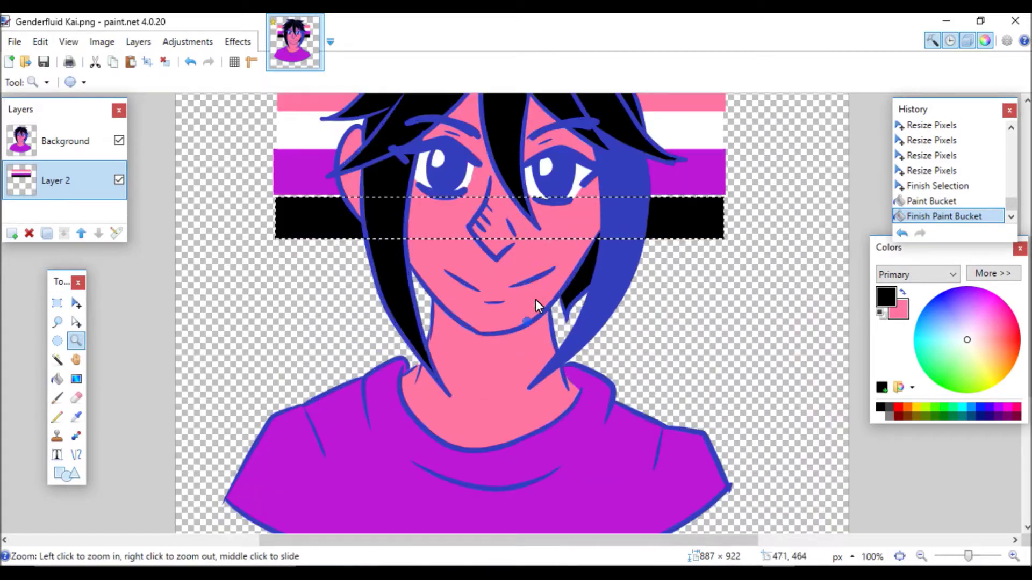
click(279, 267)
drag(273, 239, 760, 276)
key(m)
key(k)
key(f)
click(322, 247)
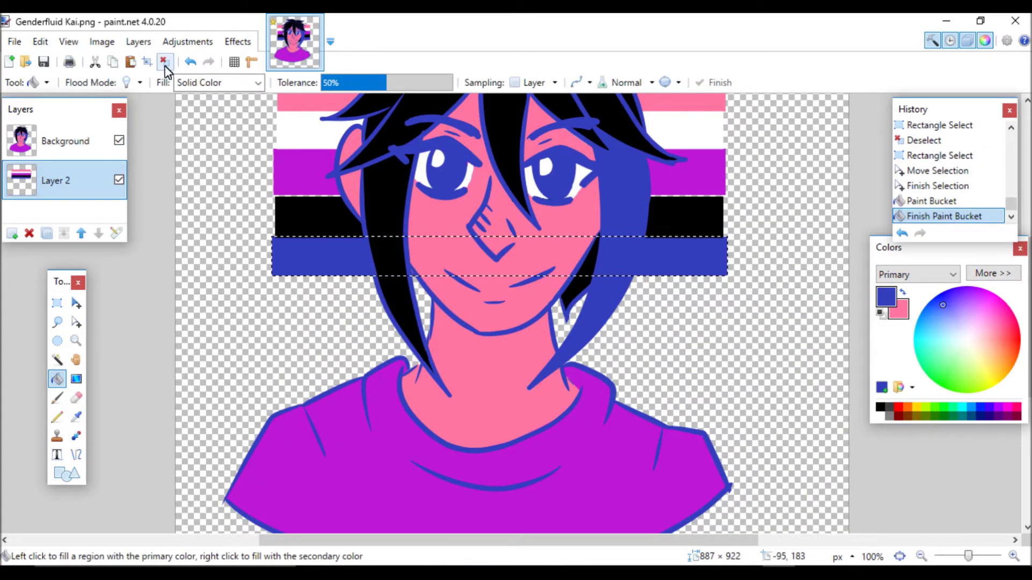
Hide the portrait layer and make an elliptical selection about 302 × 262 px over the flag stripes
drag(913, 248, 862, 258)
scroll(510, 322, up, 3)
click(119, 141)
key(s)
key(s)
key(s)
mouse_move(382, 200)
mouse_down()
mouse_move(514, 352)
mouse_move(520, 397)
mouse_up()
key(ctrl+shift+x)
key(ctrl+z)
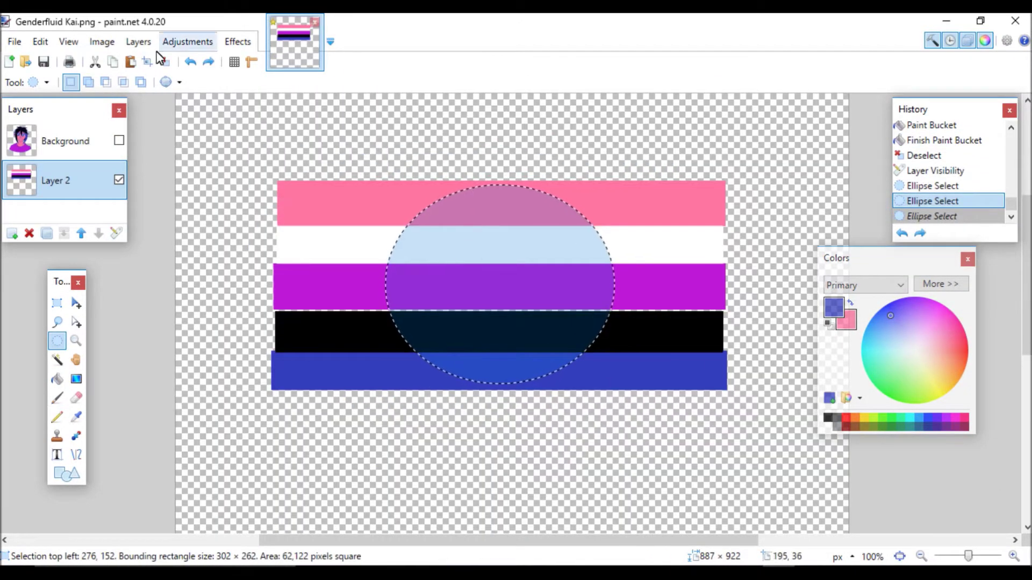
Create a new 302 × 262 px image and cut away its white background to leave it transparent
key(ctrl+n)
key(Return)
key(ctrl+v)
key(ctrl+z)
click(57, 360)
click(465, 288)
key(ctrl+x)
Copy a near-circular area about 273 × 249 px of the flag stripes into the new image and position it there
key(ctrl+v)
key(ctrl+Tab)
key(Return)
key(s)
drag(407, 203, 611, 387)
key(ctrl+Tab)
click(556, 345)
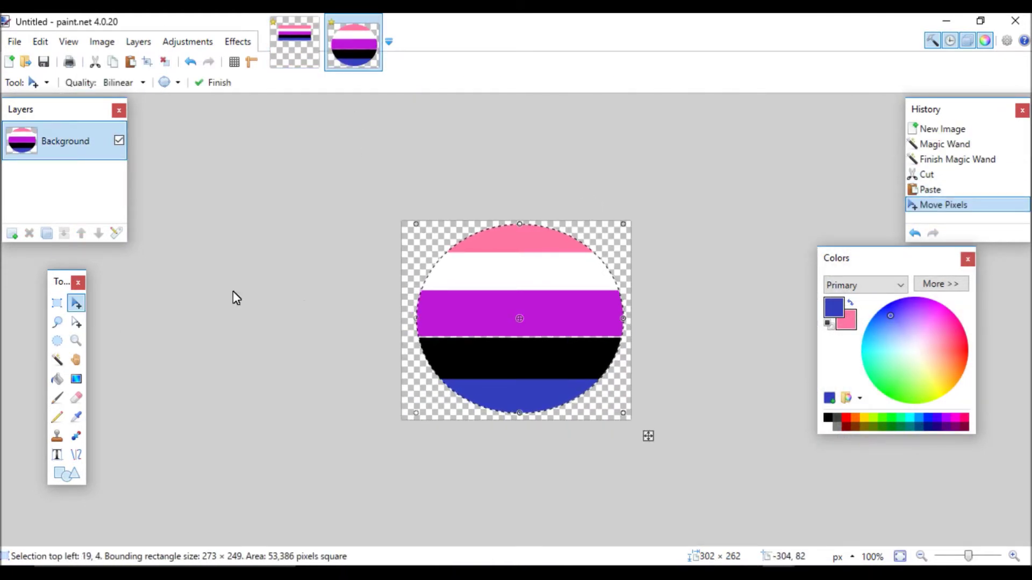
Close the gap between the purple and black stripes with a black fill on a new layer beneath the striped circle, and merge the layers
click(76, 340)
click(519, 318)
key(ctrl+shift+n)
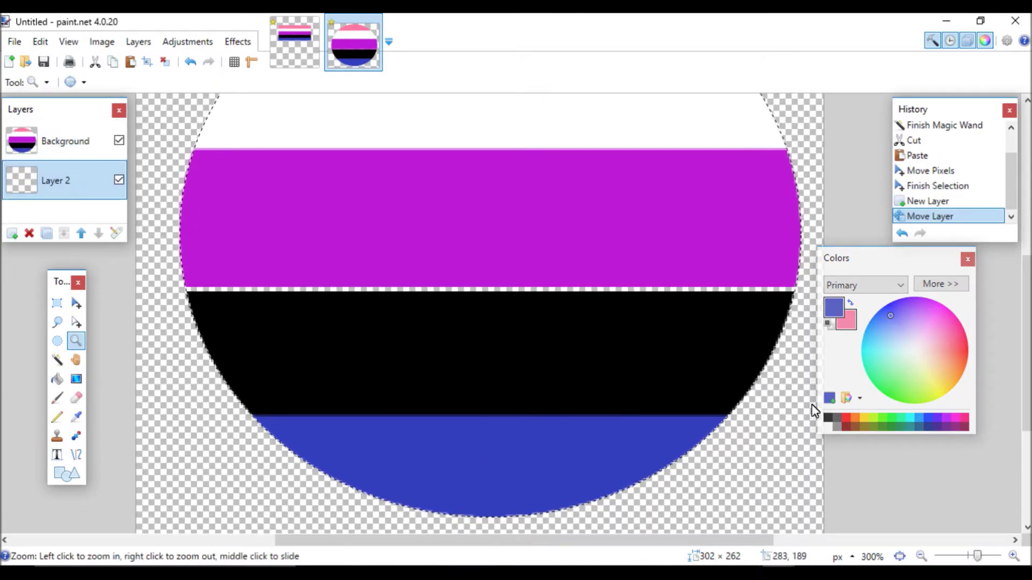
key(f)
click(686, 391)
scroll(217, 289, up, 3)
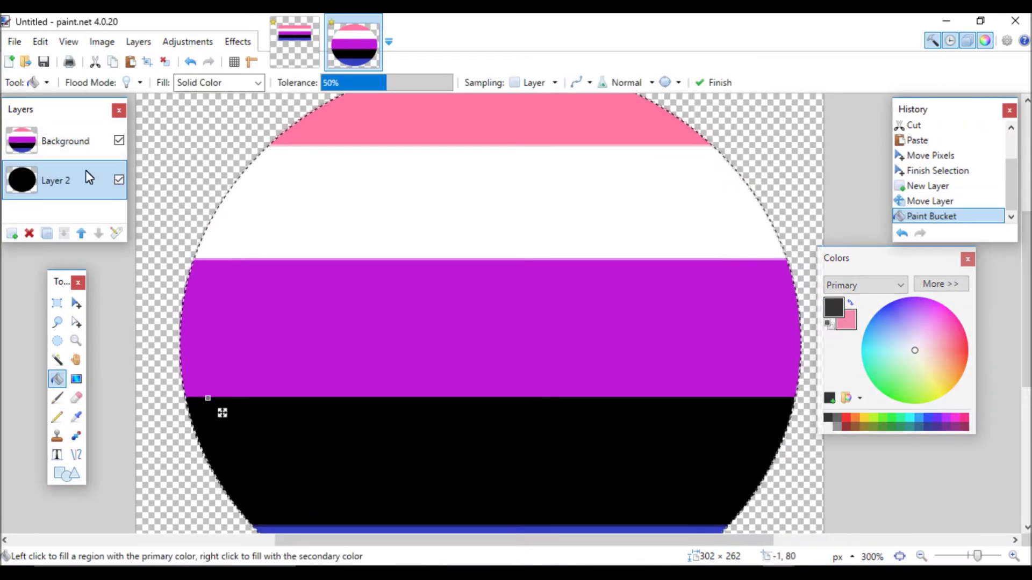
click(64, 233)
scroll(452, 258, down, 2)
key(z)
In "Genderfluid Kai.png", delete the flag stripes layer and add an empty layer beneath the portrait layer
key(ctrl+Tab)
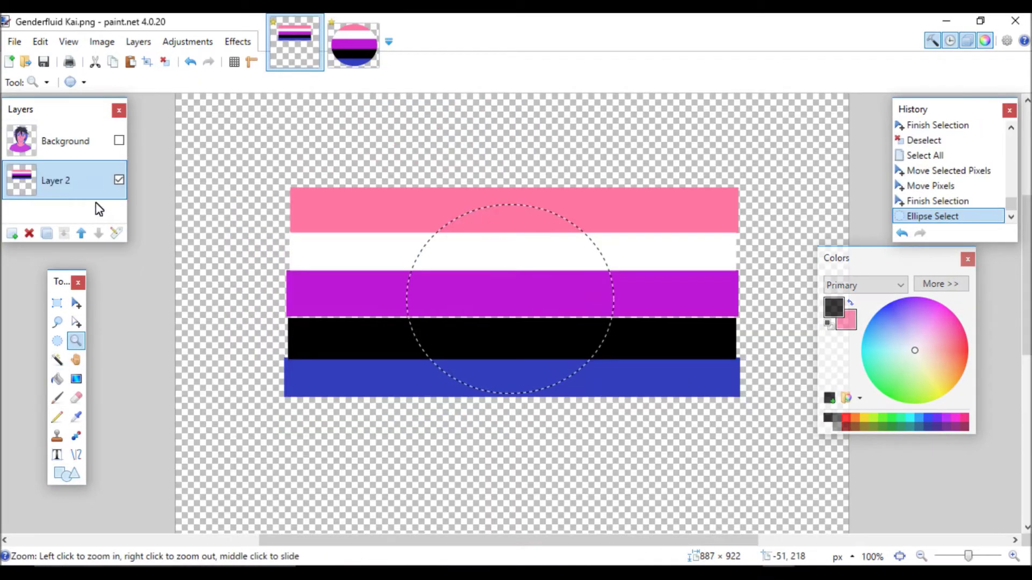
click(29, 233)
click(12, 233)
click(98, 233)
Show the portrait layer and try the pasted striped circle enlarged behind it
key(ctrl+d)
key(ctrl+v)
click(119, 140)
drag(613, 204, 724, 497)
scroll(716, 260, down, 2)
Copy the striped circle from the untitled image onto the layer behind the portrait, enlarge it, tilt it slightly, and centre it behind the head
key(ctrl+Tab)
key(ctrl+Tab)
key(ctrl+Tab)
key(ctrl+d)
drag(557, 317, 663, 392)
drag(331, 132, 603, 396)
key(ctrl+c)
key(ctrl+Tab)
key(ctrl+v)
drag(402, 292, 664, 262)
key(Return)
key(ctrl+d)
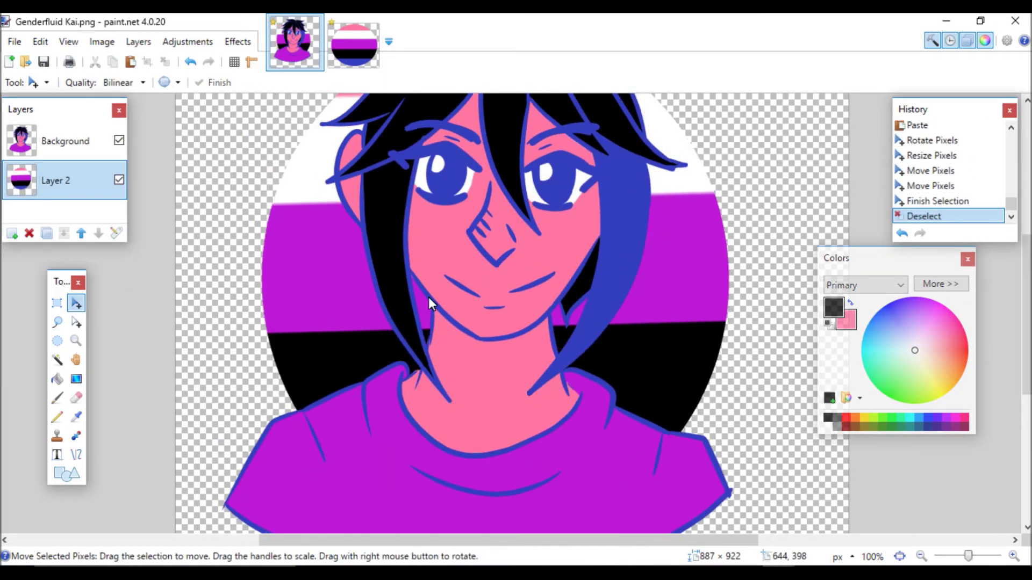
Crop the image to a rectangle about 781 × 837 px around the portrait and its striped circle
click(76, 340)
right_click(152, 214)
right_click(152, 214)
click(57, 302)
drag(304, 127, 600, 444)
click(147, 62)
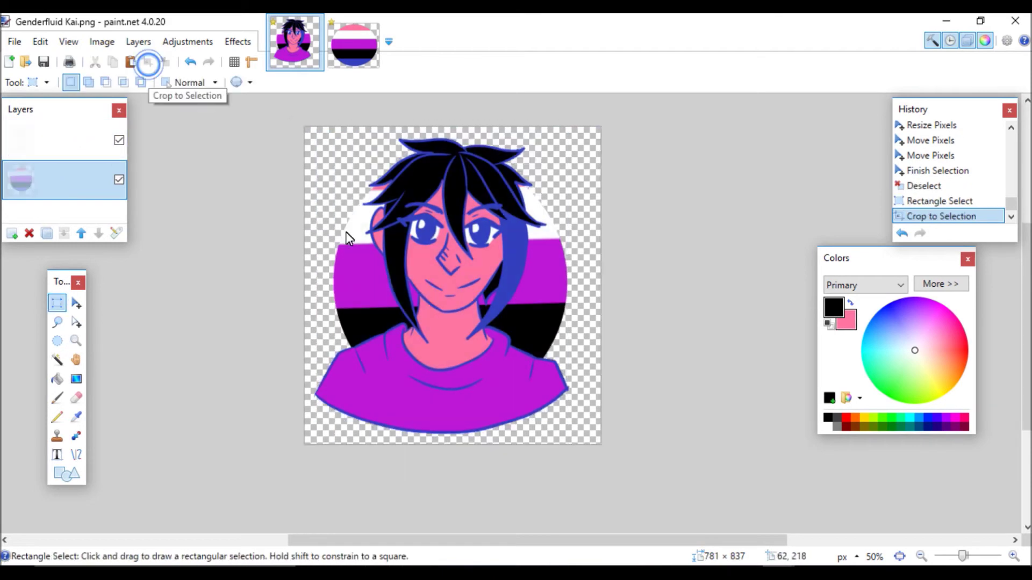
Save the cropped portrait image
click(14, 42)
click(37, 128)
click(161, 318)
click(125, 379)
click(387, 352)
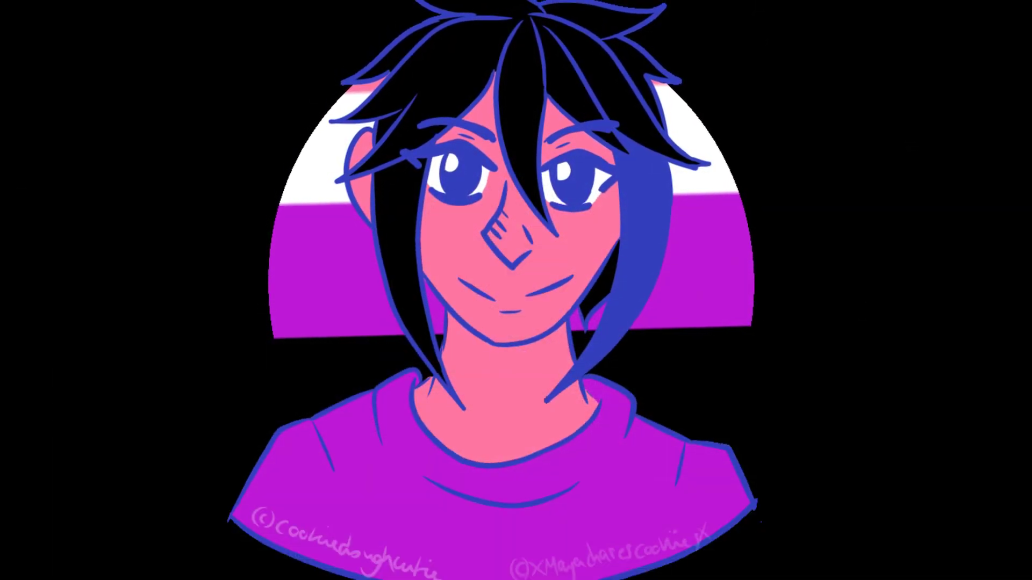